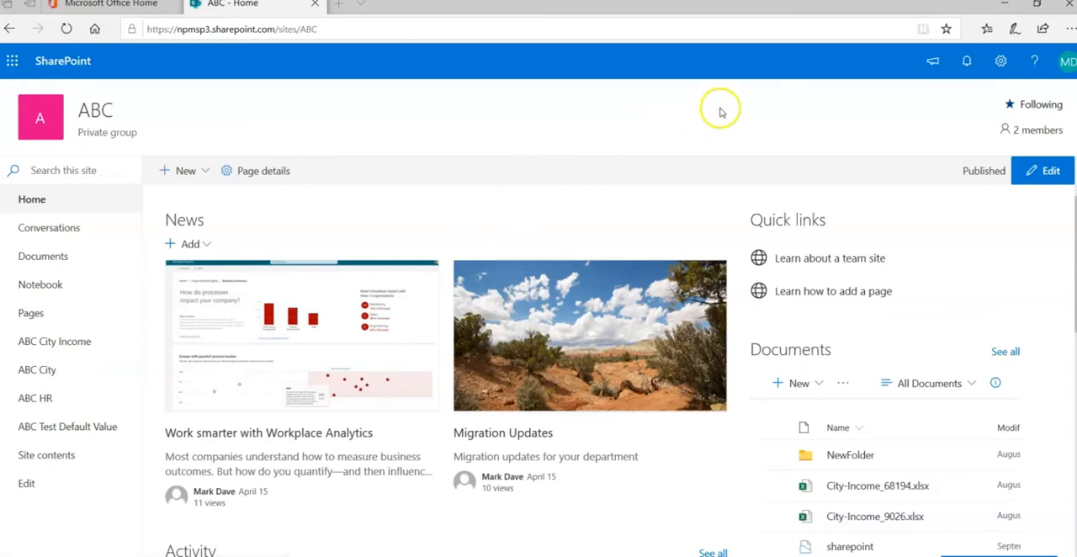
# Open the advanced permissions settings of the ABC site from its site permissions
pyautogui.click(1001, 62)
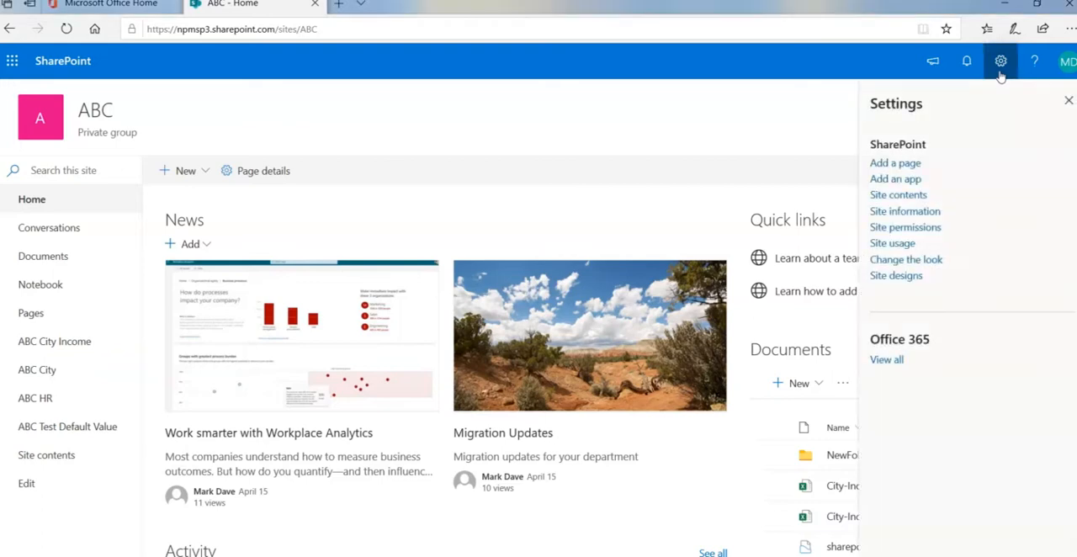
pyautogui.click(932, 228)
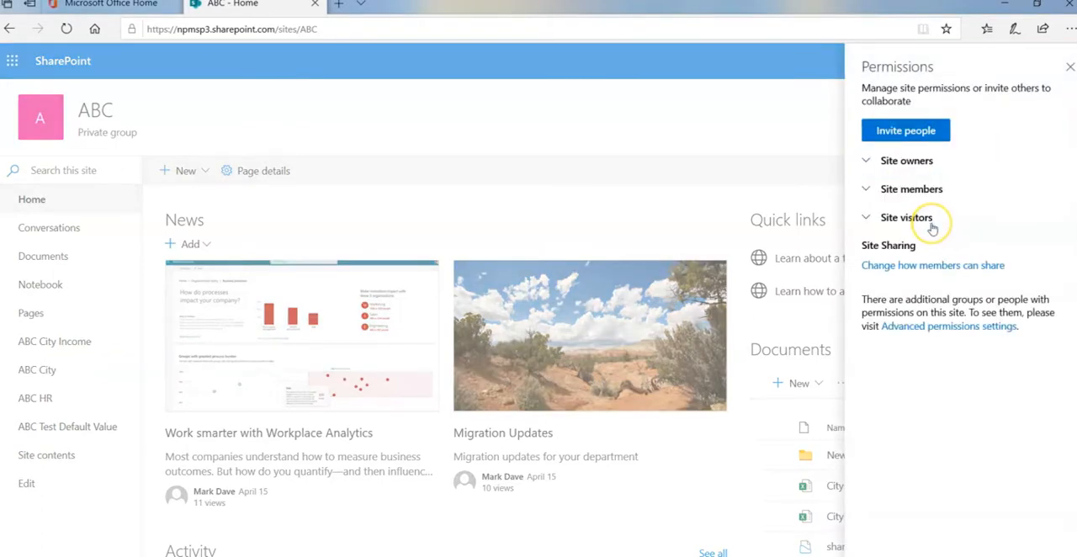
pyautogui.click(930, 327)
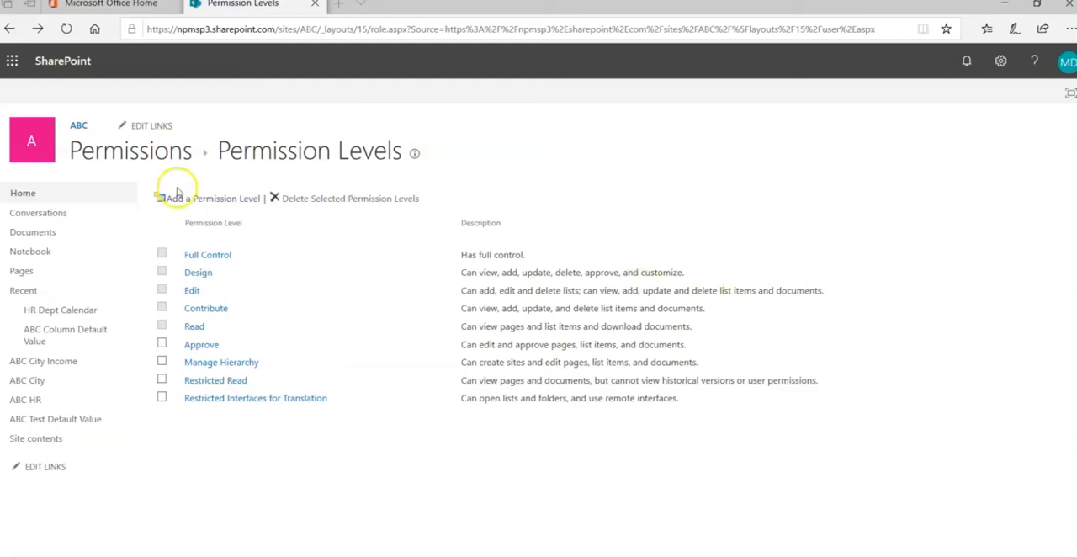
# Examine the list, site and personal permissions included in the Full Control level, and return to the permission levels list
pyautogui.click(218, 262)
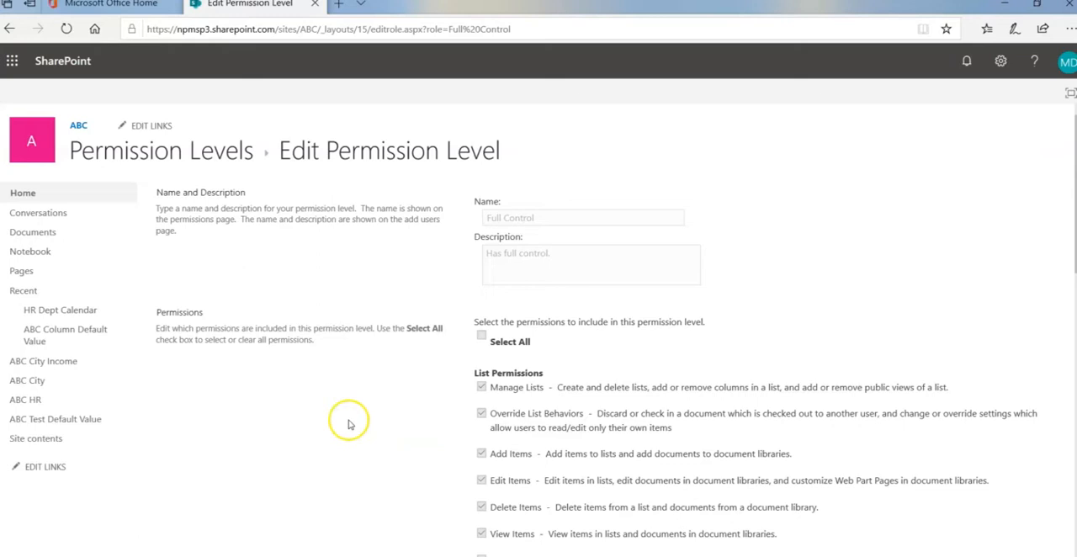
pyautogui.scroll(-3, 393, 397)
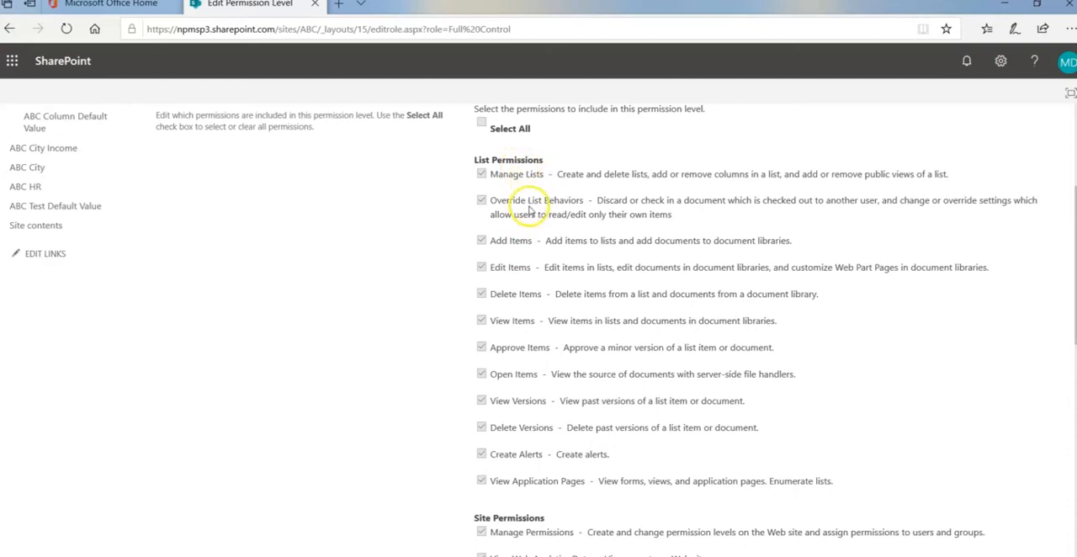
pyautogui.scroll(-3, 529, 210)
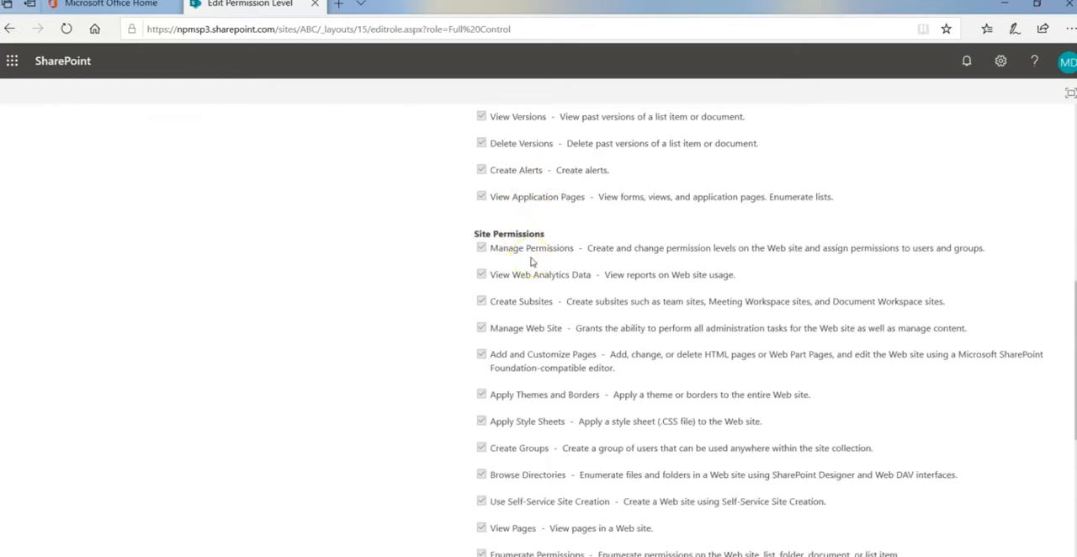
pyautogui.scroll(-2, 531, 262)
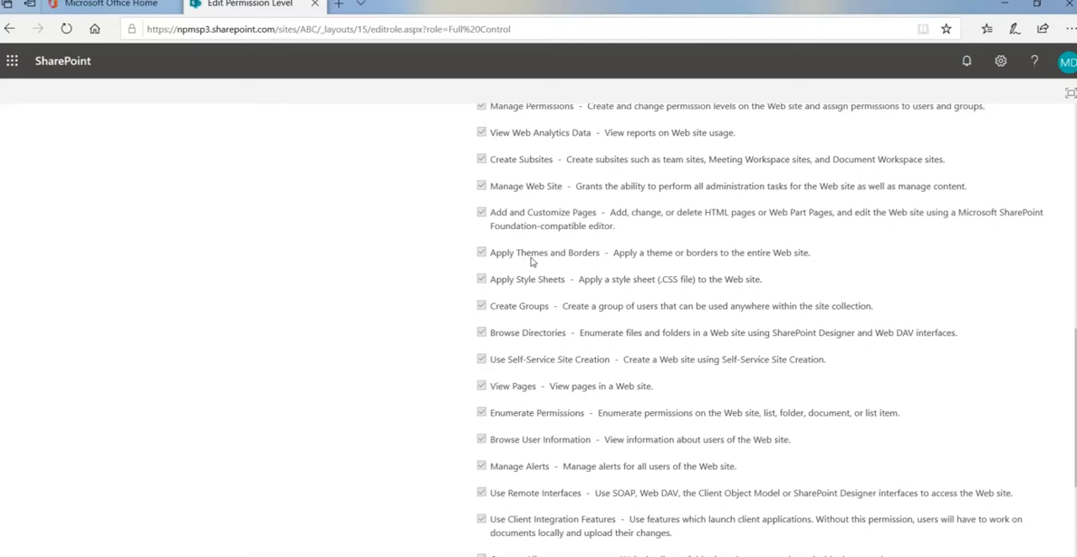
pyautogui.scroll(-3, 531, 261)
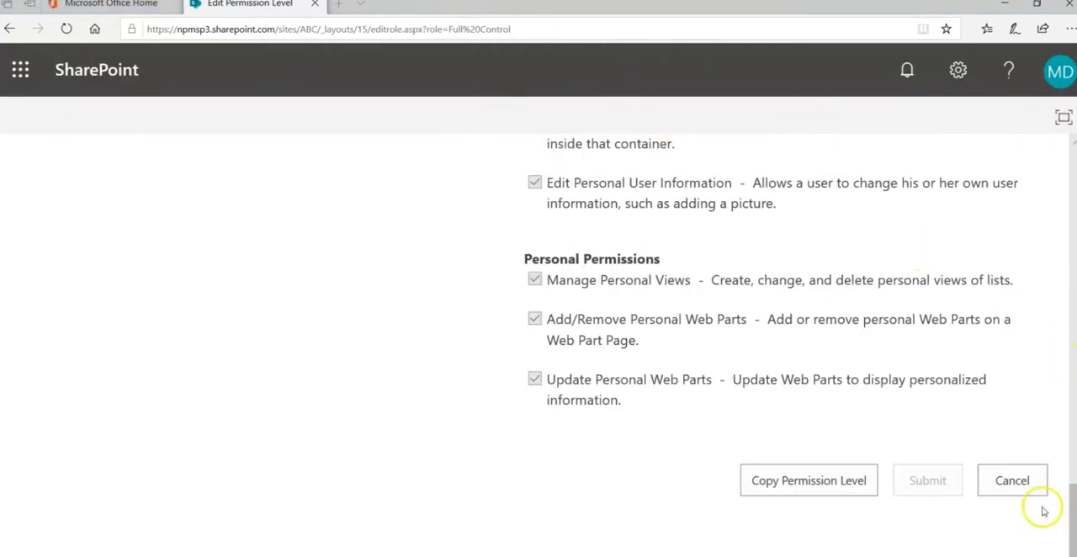
pyautogui.moveTo(1070, 498); pyautogui.dragTo(1073, 160)
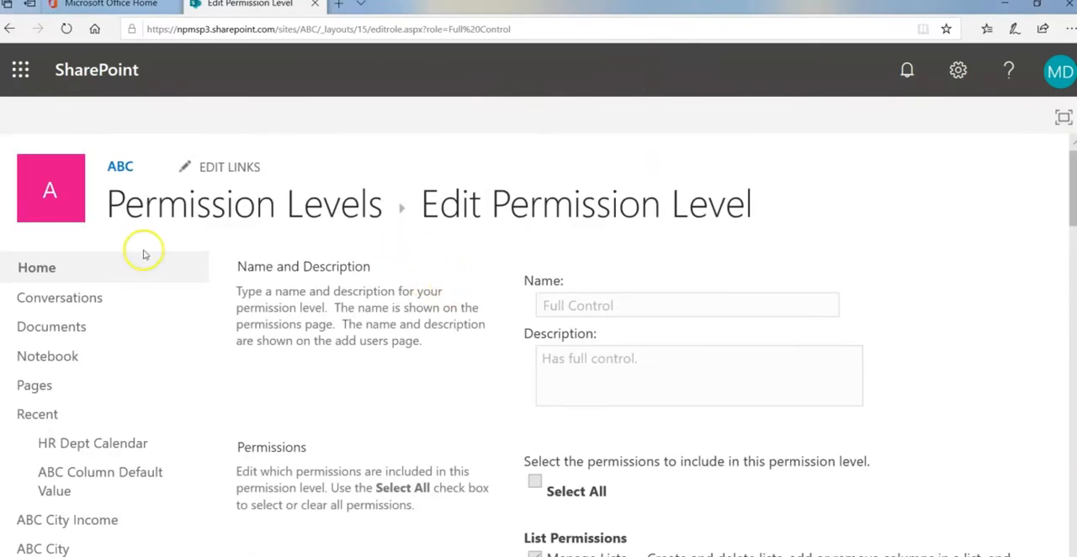
pyautogui.click(9, 29)
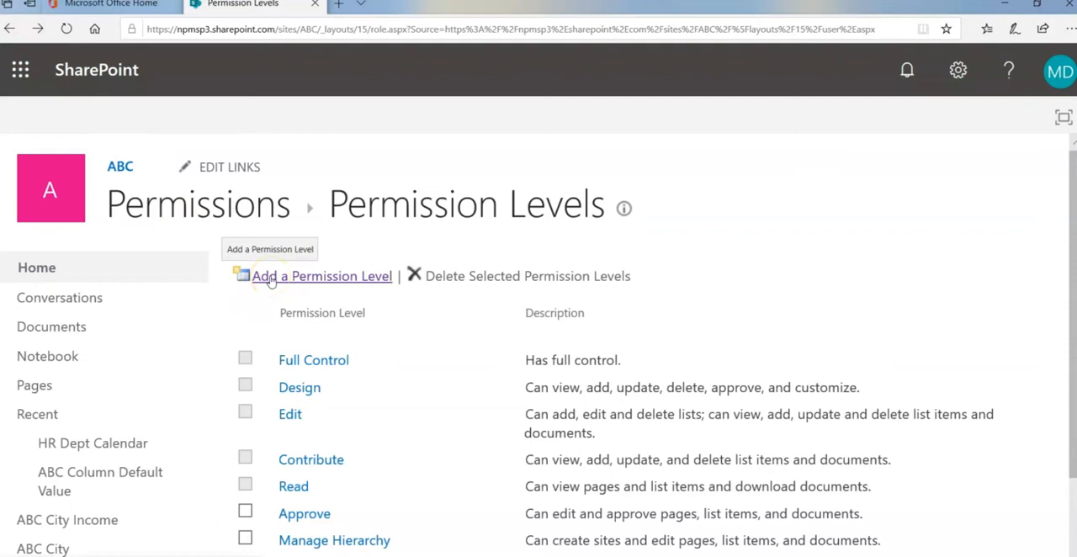
# Start a new permission level and name it ABC Site Admin
pyautogui.click(271, 280)
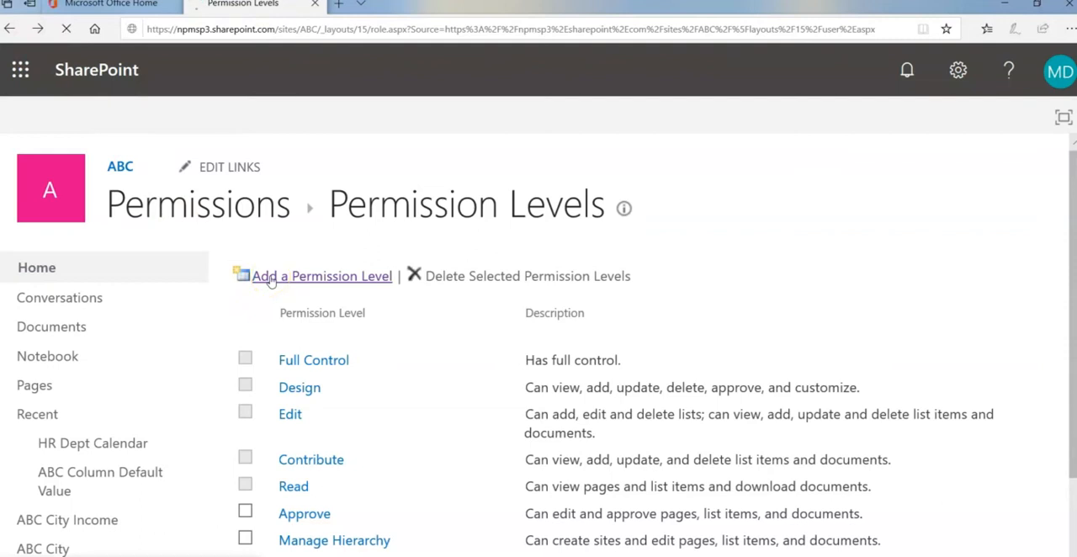
pyautogui.click(698, 304)
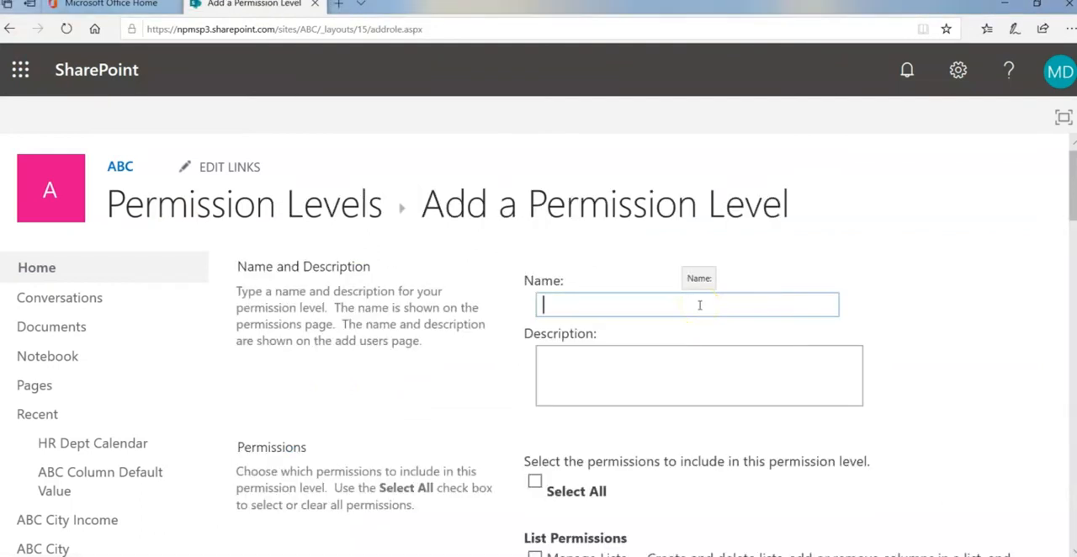
pyautogui.write('ABC ')
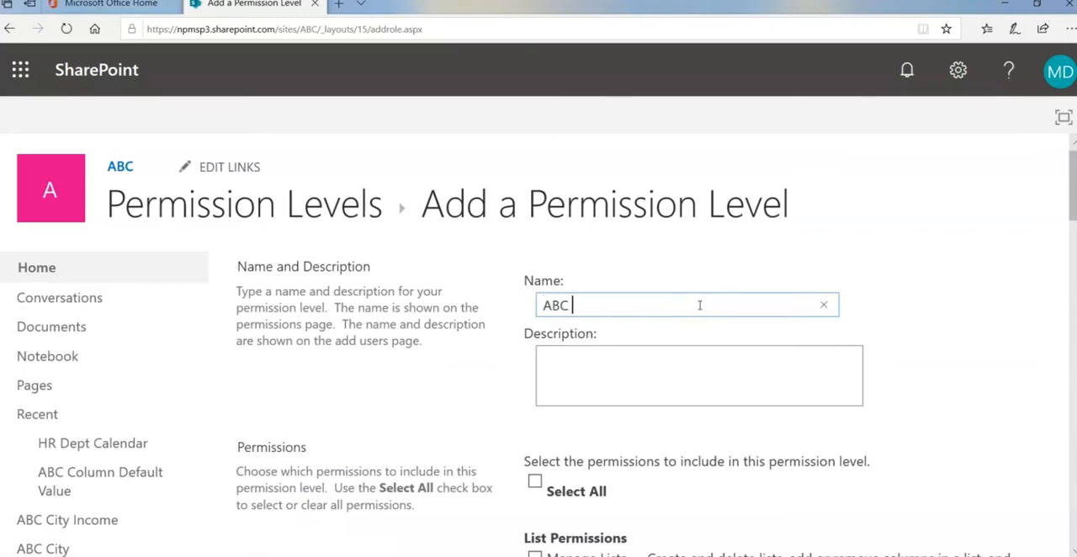
pyautogui.write('Site Admin')
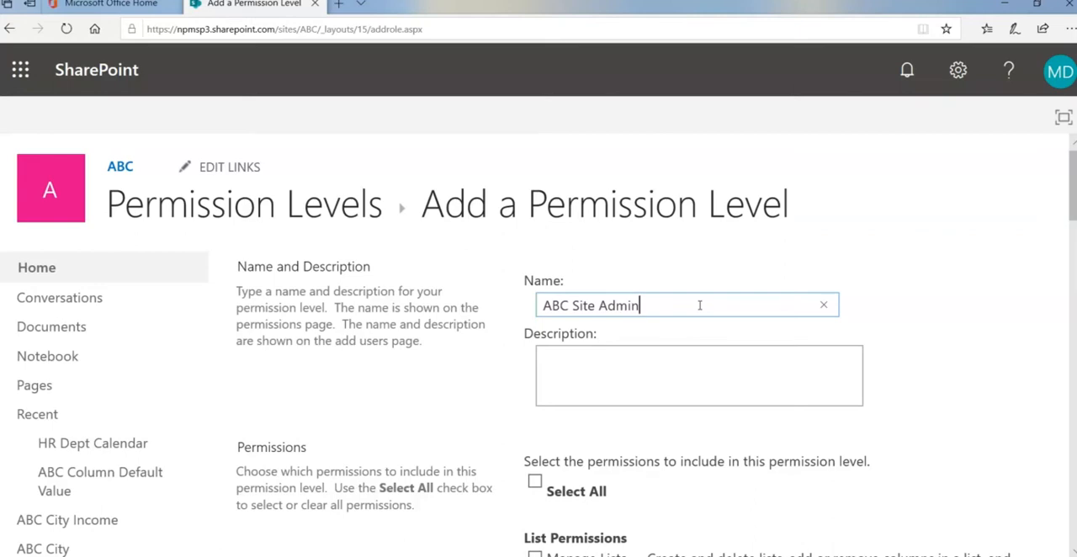
# Include all permissions in the new level, except Approve Items under List Permissions
pyautogui.scroll(-2, 699, 305)
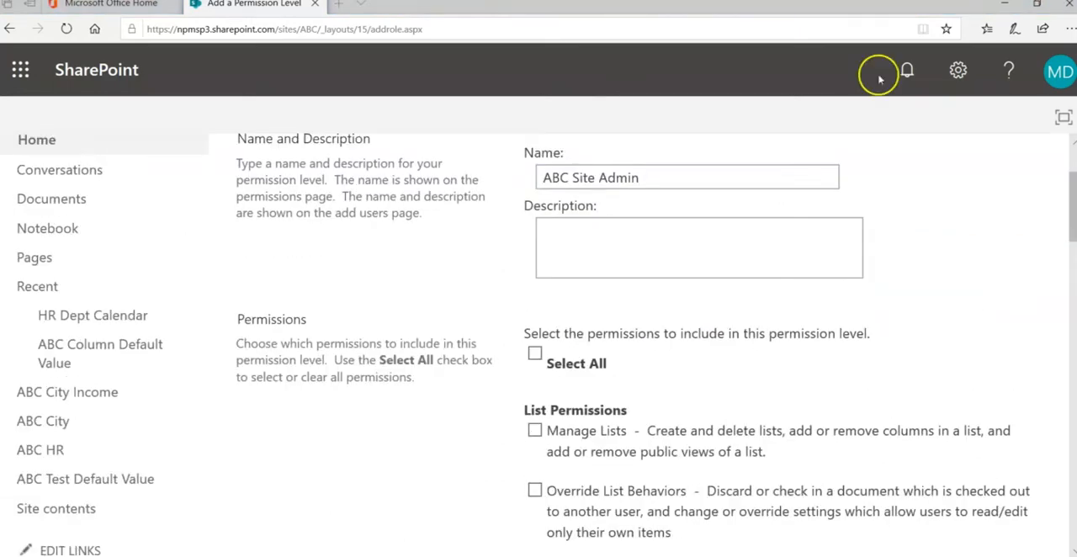
pyautogui.click(535, 353)
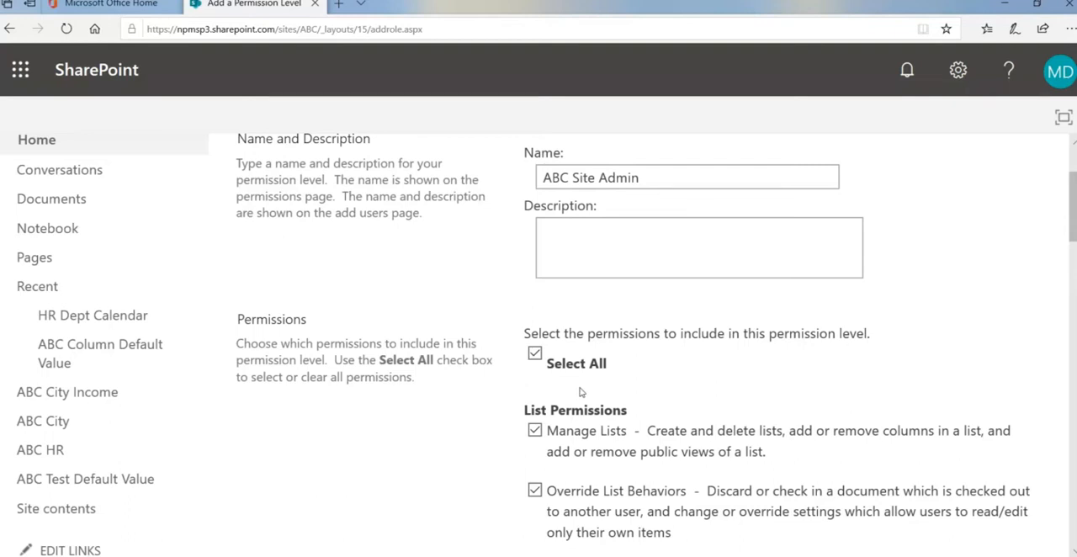
pyautogui.scroll(-1, 580, 392)
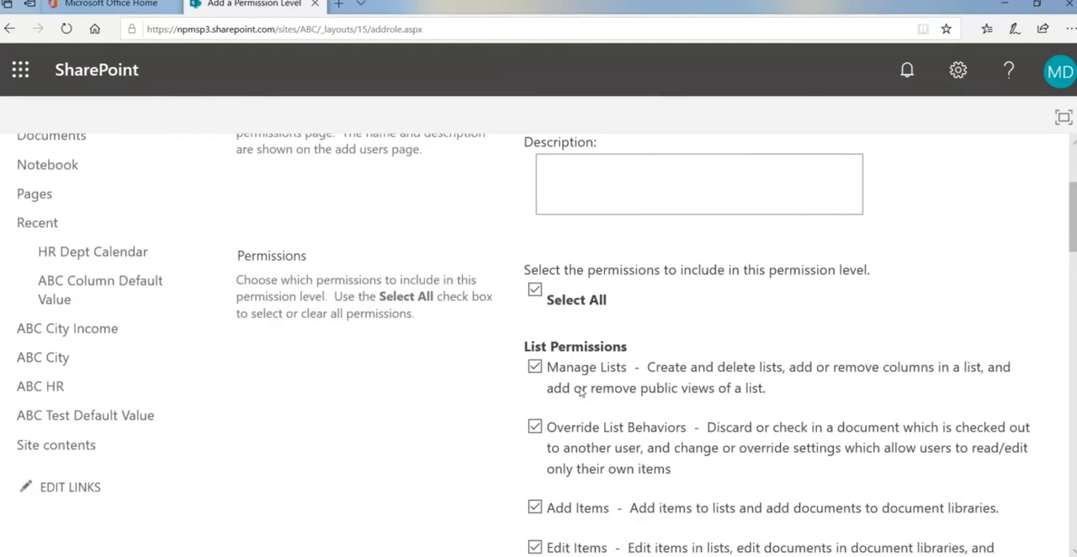
pyautogui.scroll(-2, 580, 392)
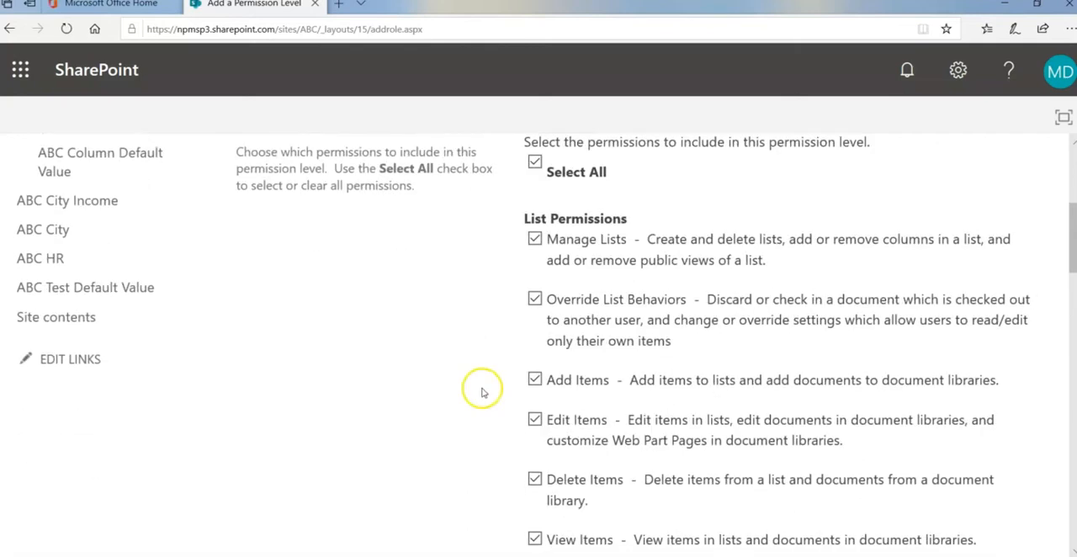
pyautogui.scroll(-2, 481, 392)
pyautogui.scroll(-1, 480, 393)
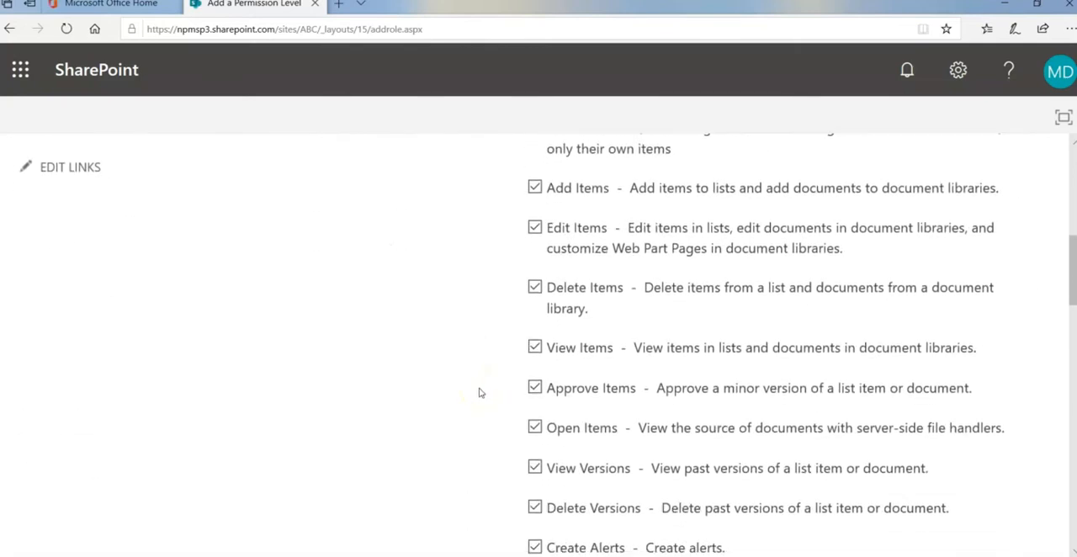
pyautogui.click(536, 389)
# Exclude View Web Analytics Data and Create Subsites from the level's site permissions
pyautogui.scroll(-1, 486, 396)
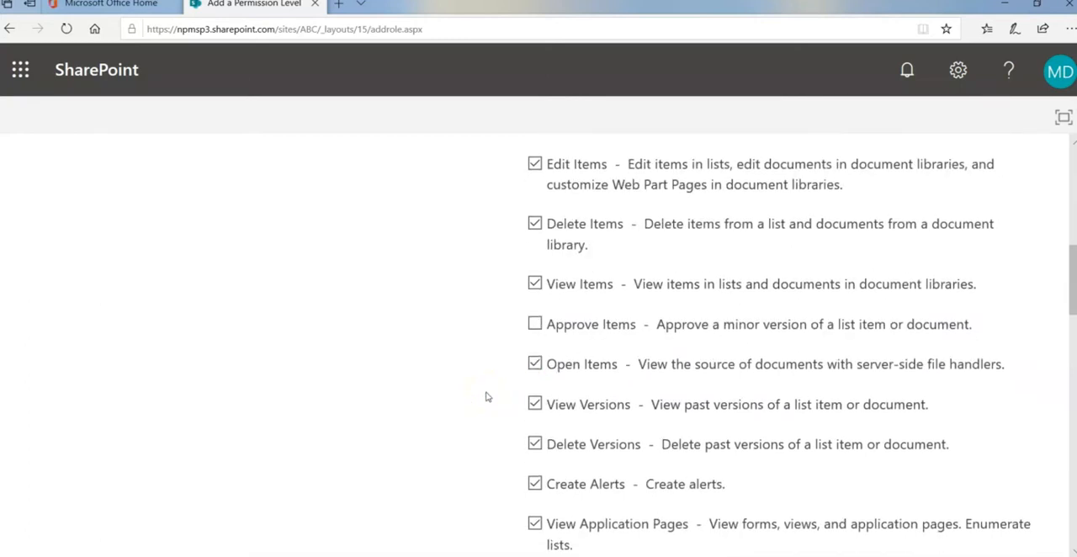
pyautogui.scroll(-2, 485, 396)
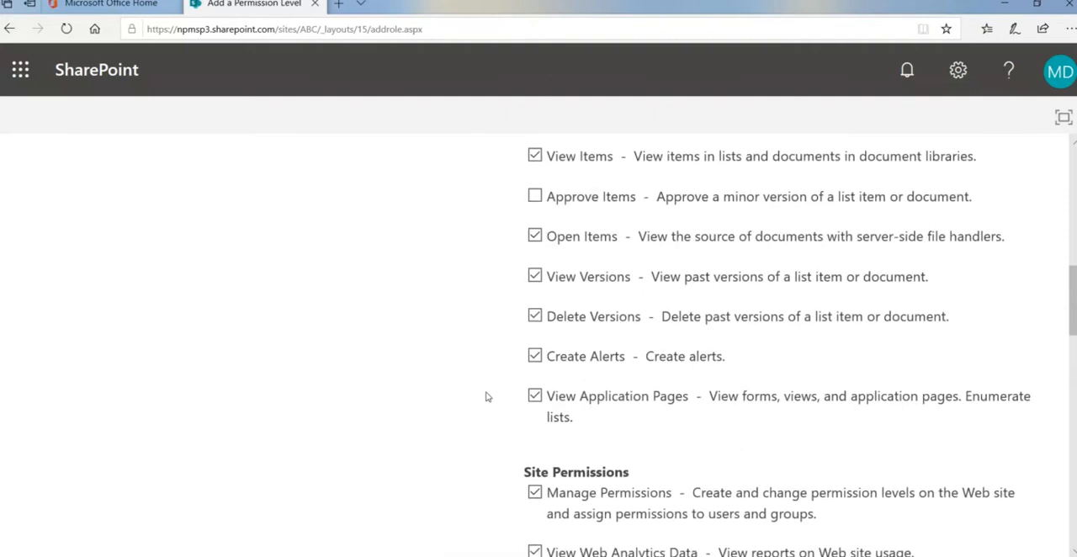
pyautogui.scroll(-2, 486, 396)
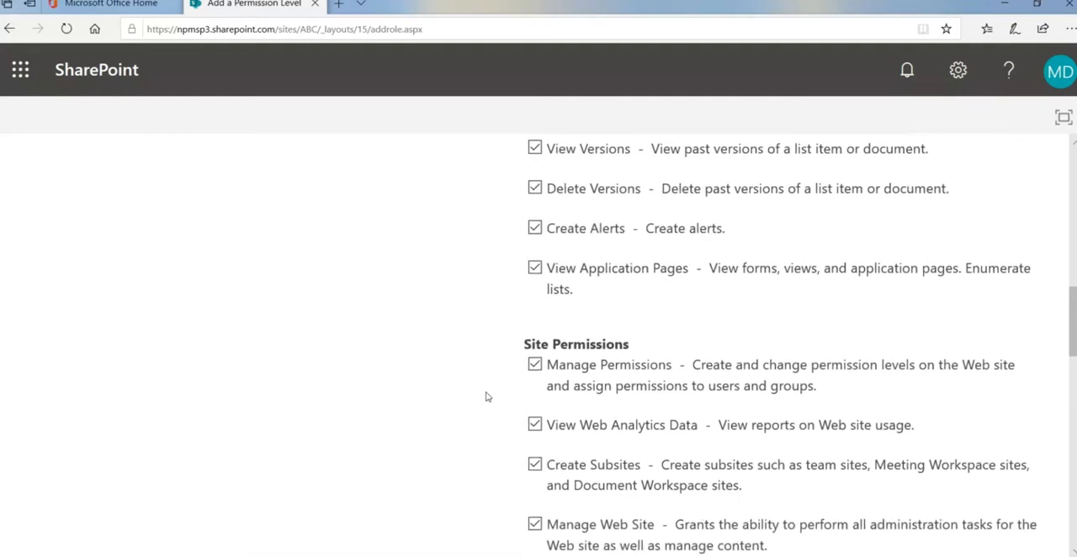
pyautogui.scroll(-1, 485, 396)
pyautogui.scroll(-1, 485, 396)
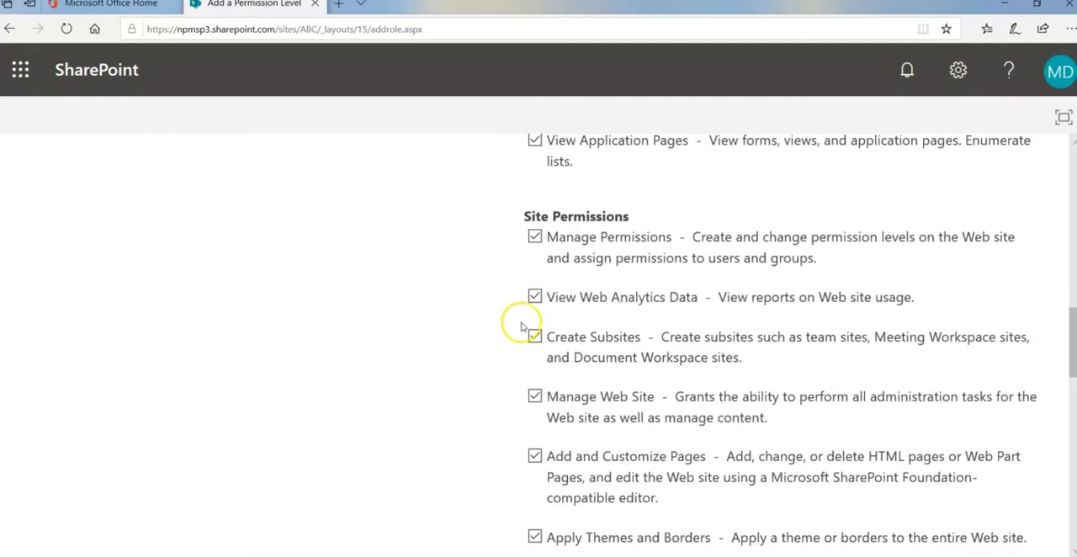
pyautogui.click(535, 296)
pyautogui.scroll(-1, 493, 322)
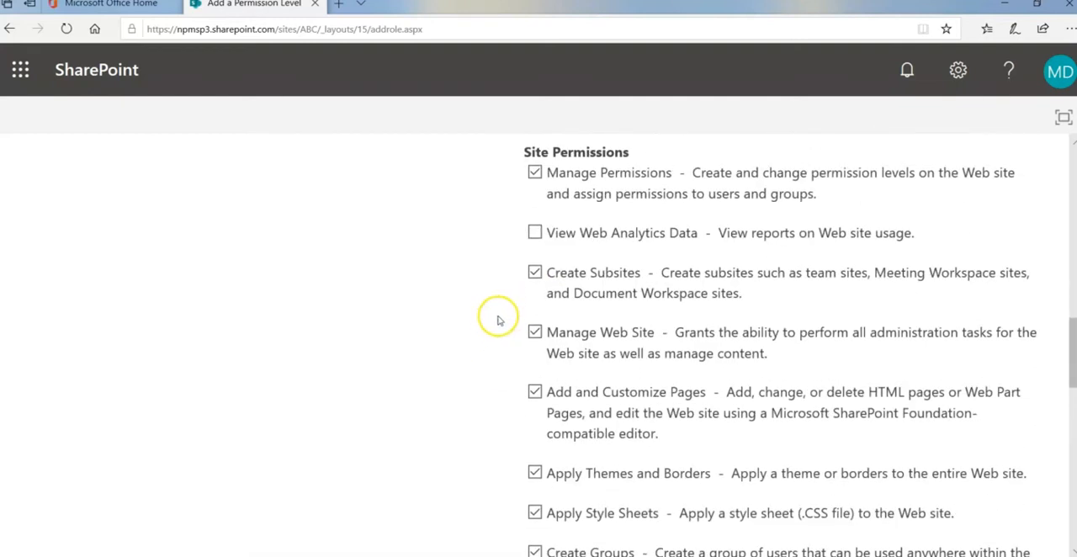
pyautogui.click(535, 272)
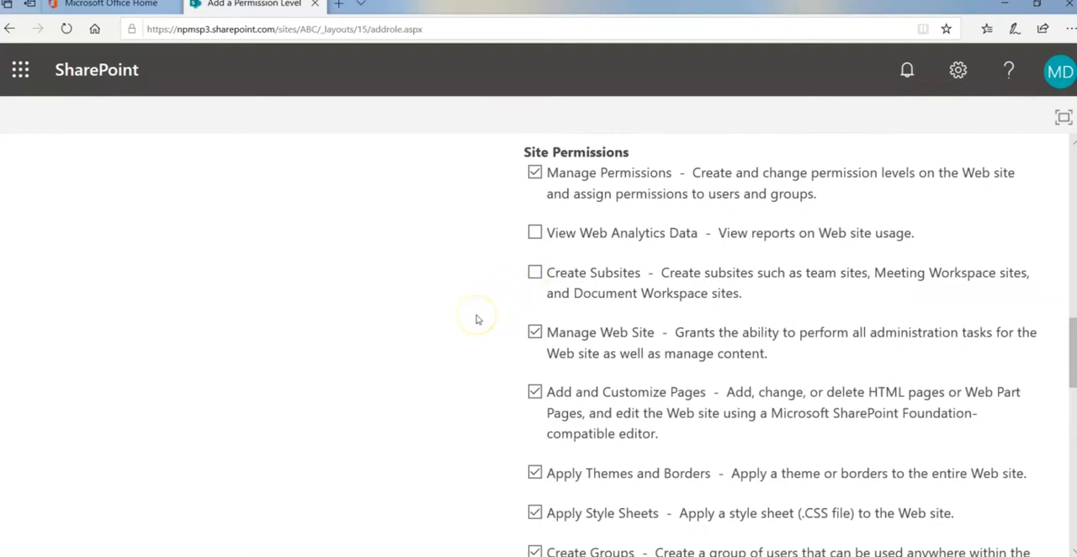
# Keep the remaining site and personal permissions selected and create the ABC Site Admin permission level
pyautogui.scroll(-1, 476, 318)
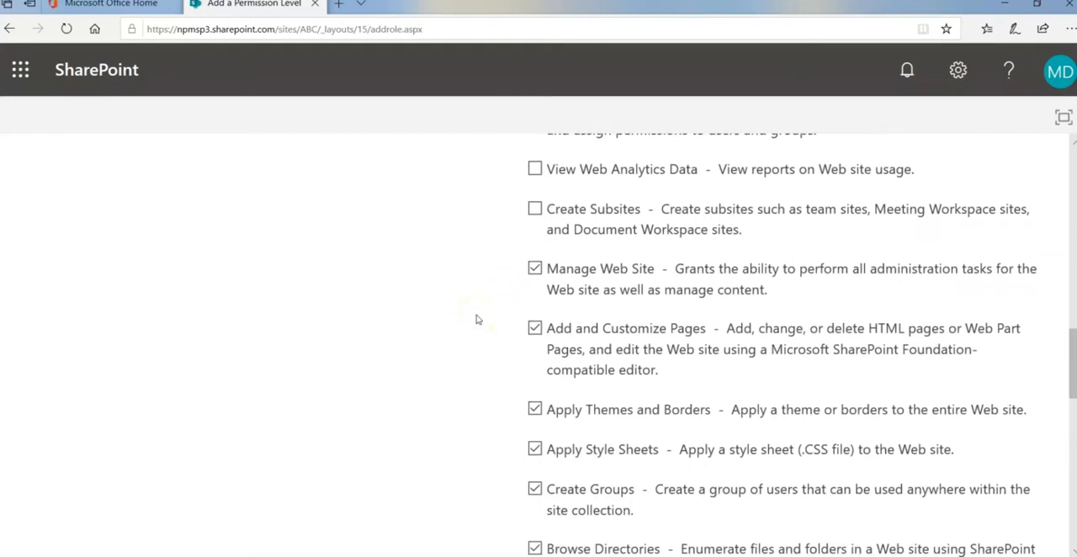
pyautogui.scroll(-5, 494, 299)
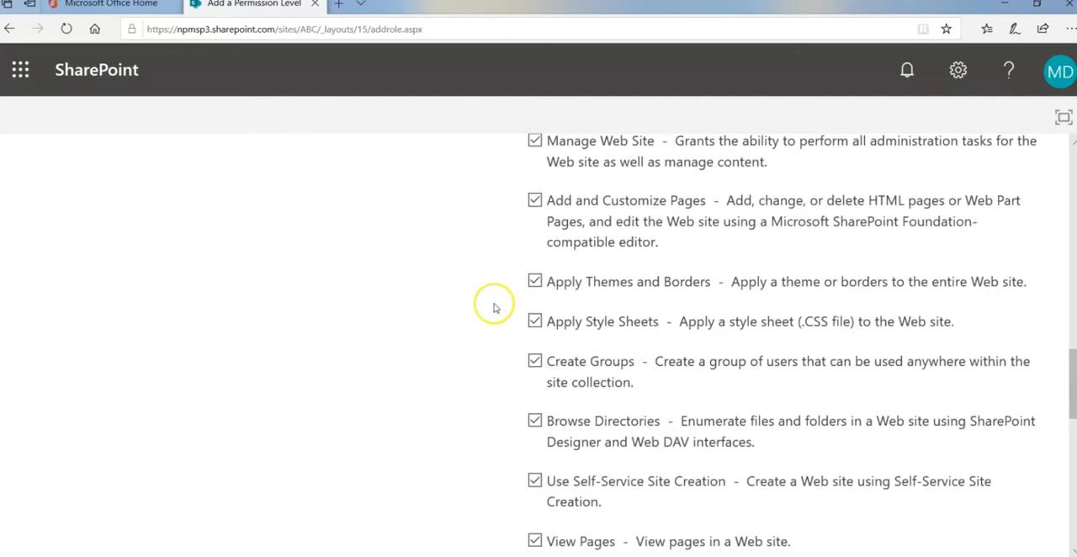
pyautogui.scroll(-5, 495, 308)
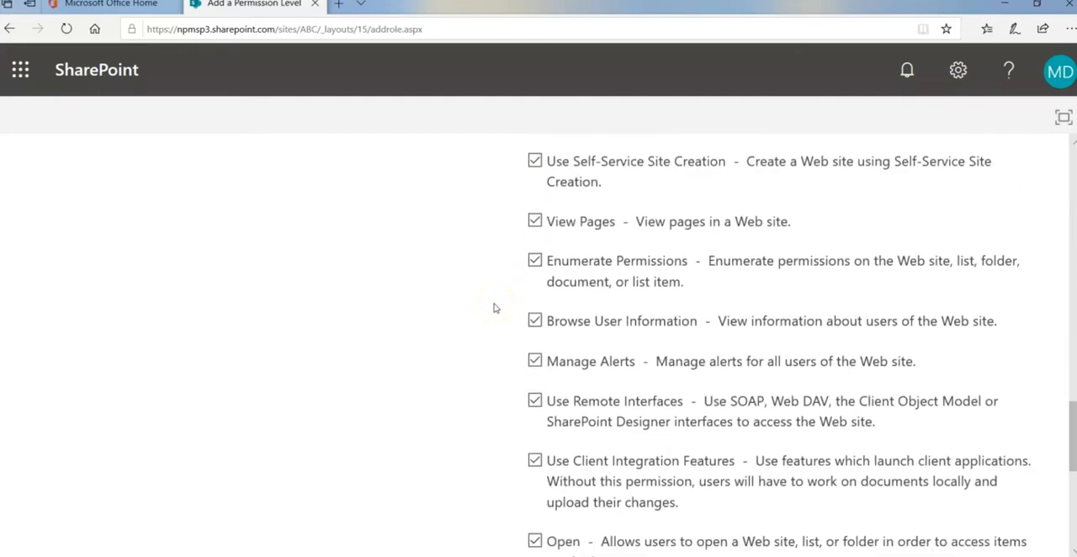
pyautogui.scroll(-3, 495, 308)
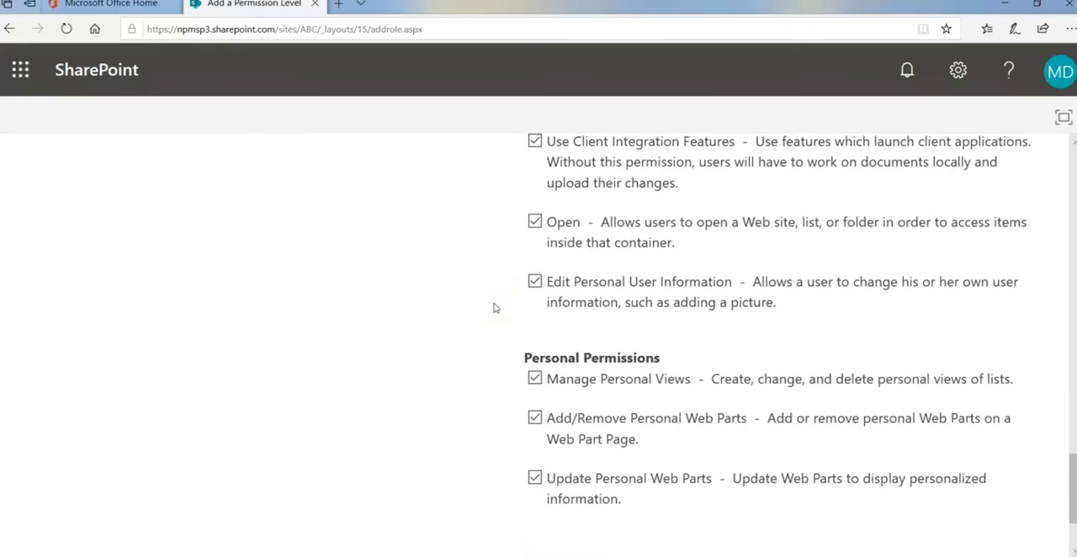
pyautogui.scroll(-2, 495, 308)
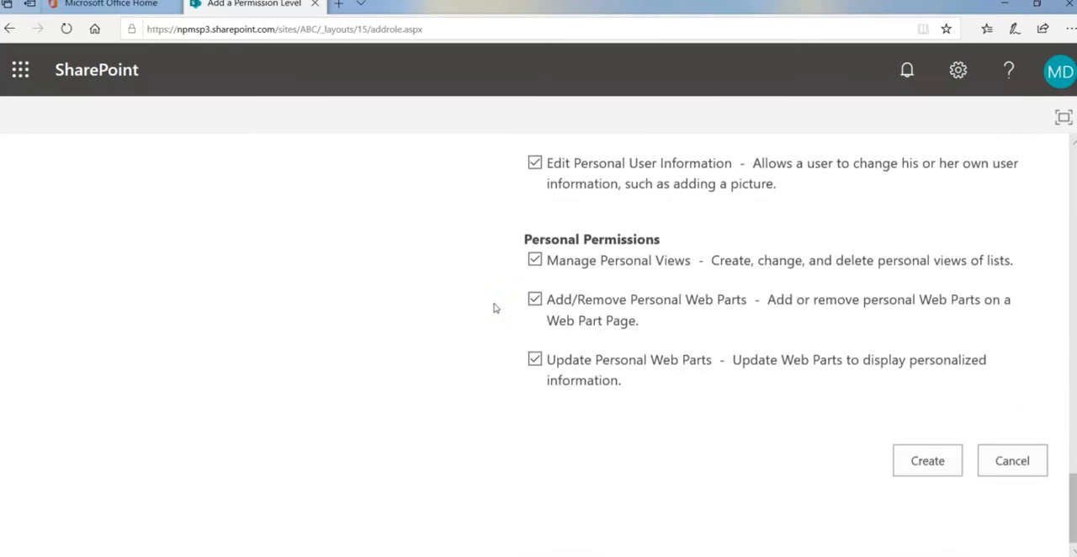
pyautogui.click(943, 475)
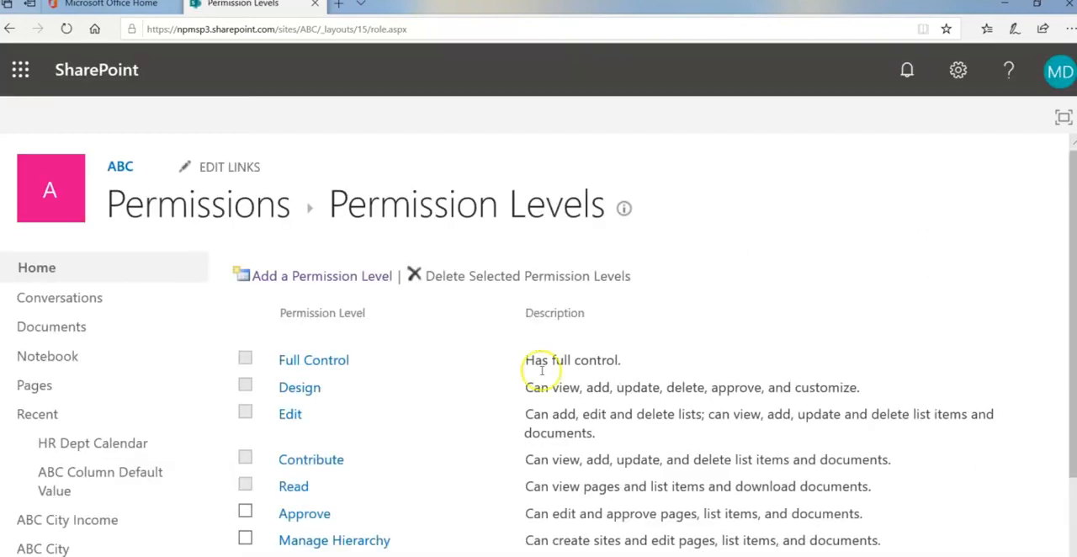
# Set the ABC Site Admin permission level's description to "Site Admin for ABC - no subsites" and submit the change
pyautogui.scroll(-2, 471, 423)
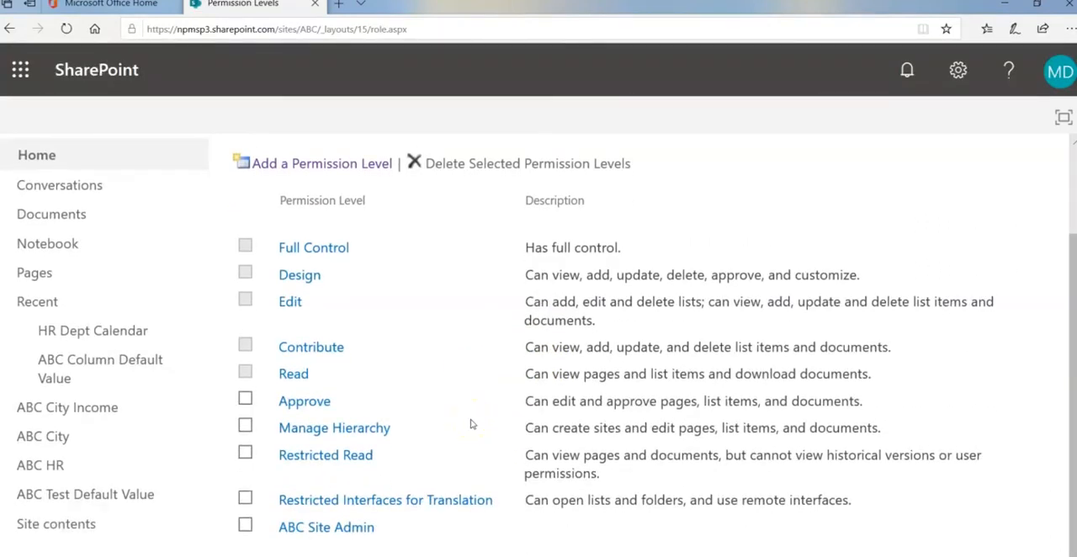
pyautogui.click(357, 529)
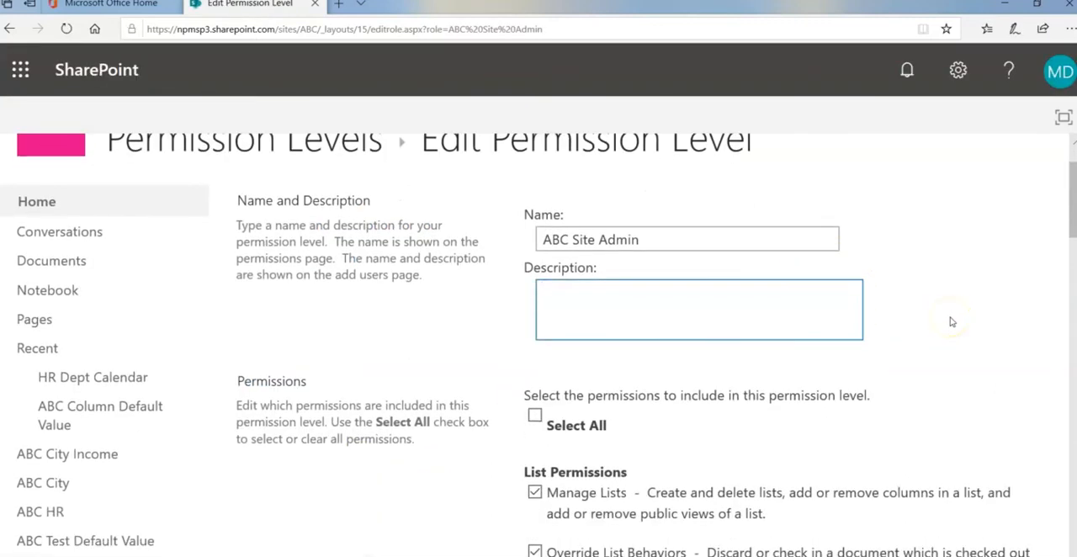
pyautogui.click(573, 291)
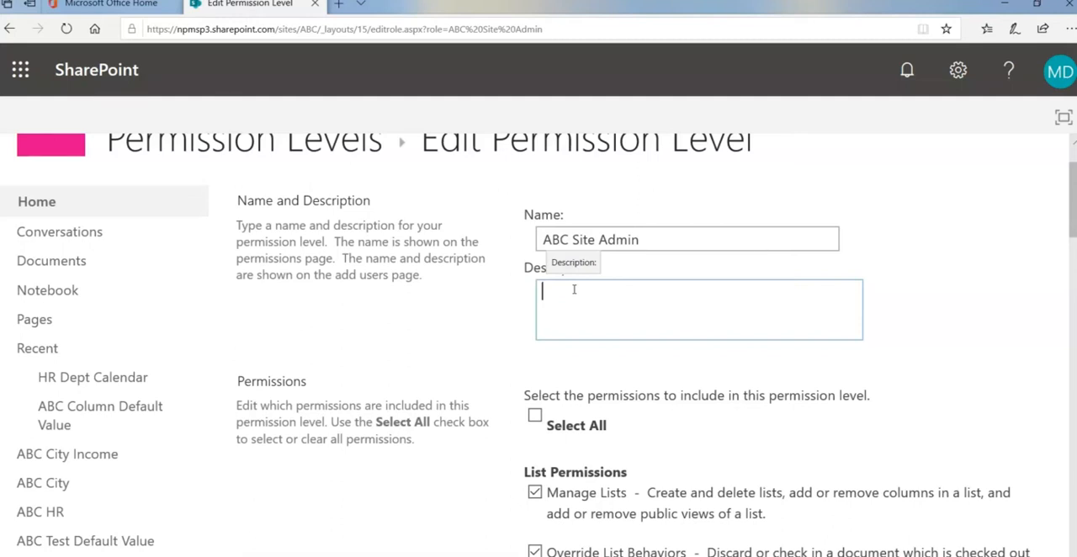
pyautogui.write('Site ')
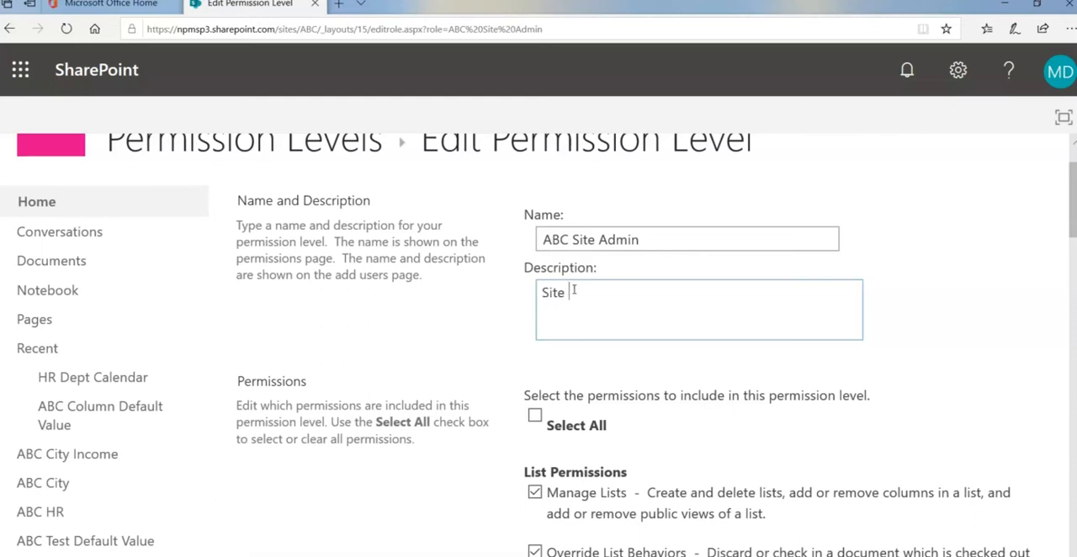
pyautogui.write('Admins')
pyautogui.press('BackSpace')
pyautogui.write('for ABC')
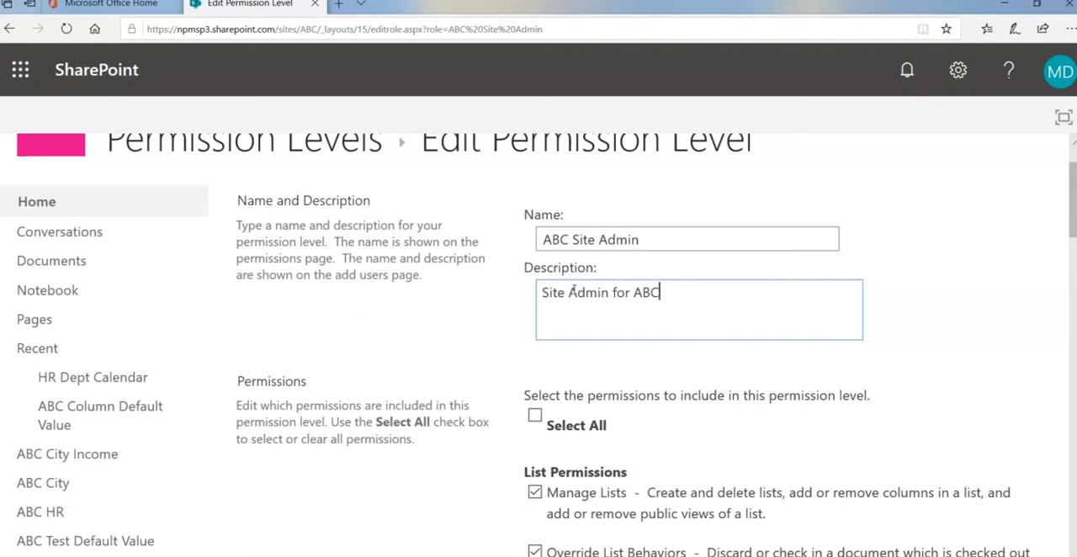
pyautogui.write(' - no subsites')
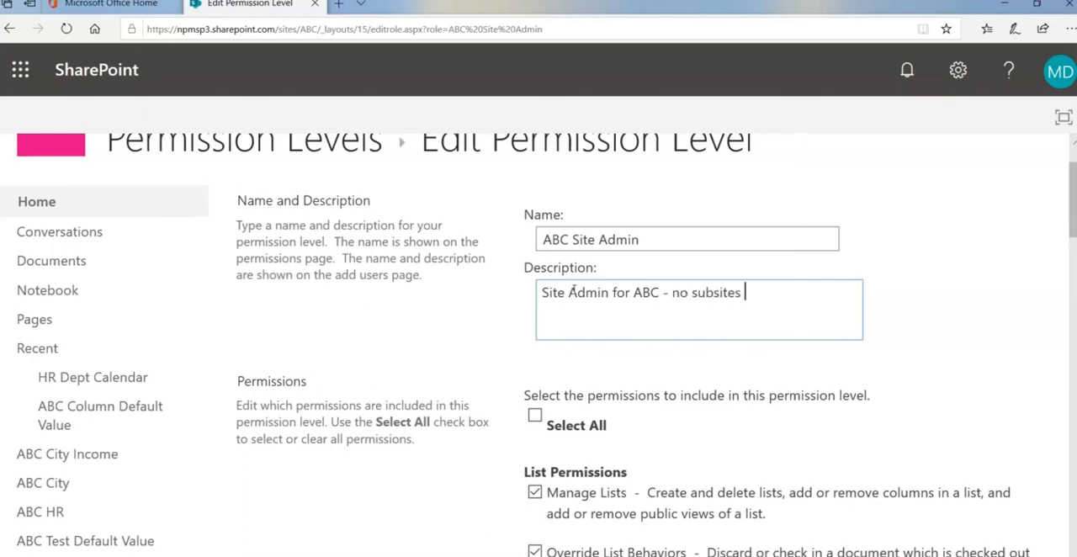
pyautogui.scroll(-15, 1019, 269)
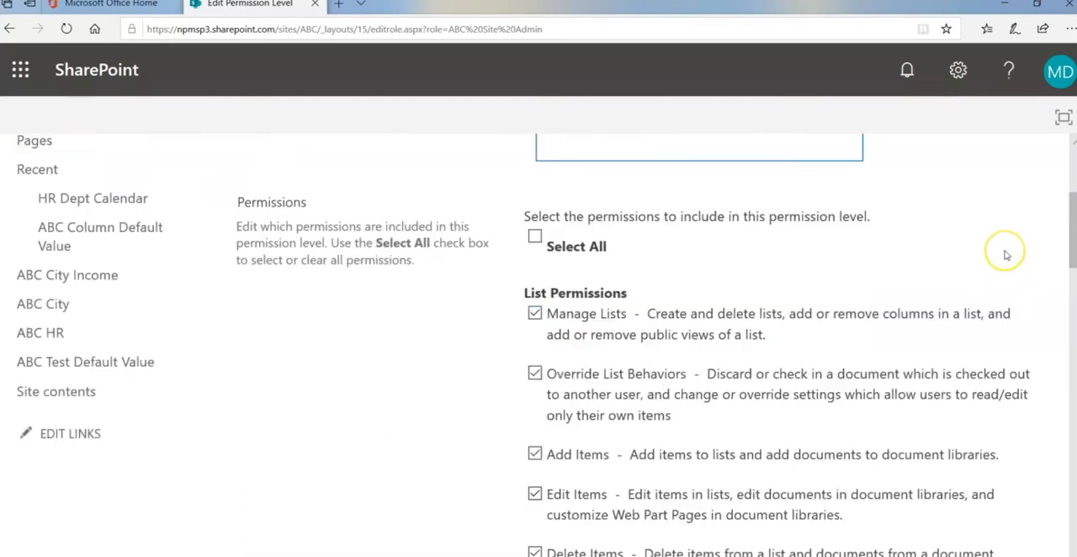
pyautogui.scroll(-5, 1002, 290)
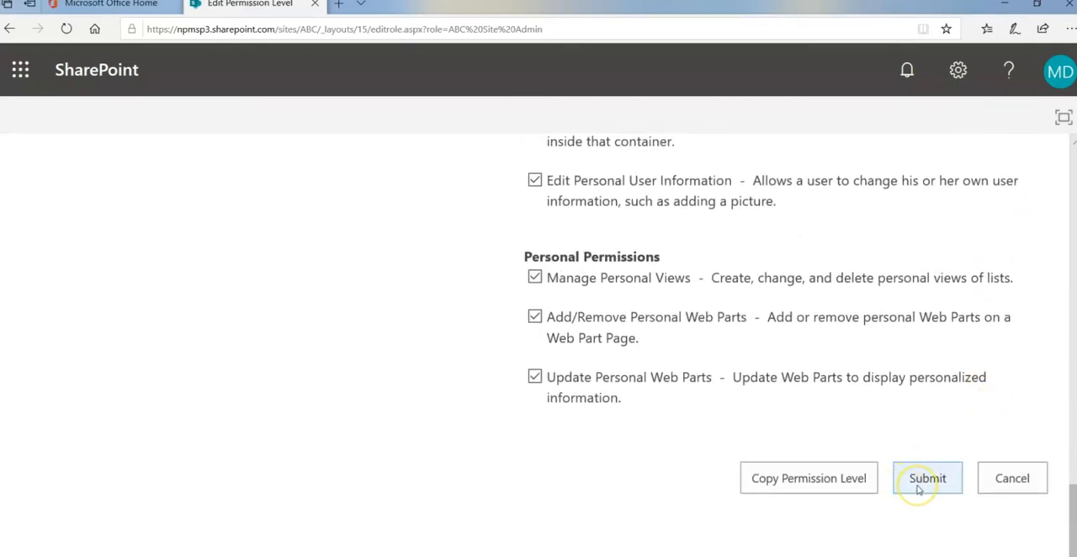
pyautogui.click(919, 484)
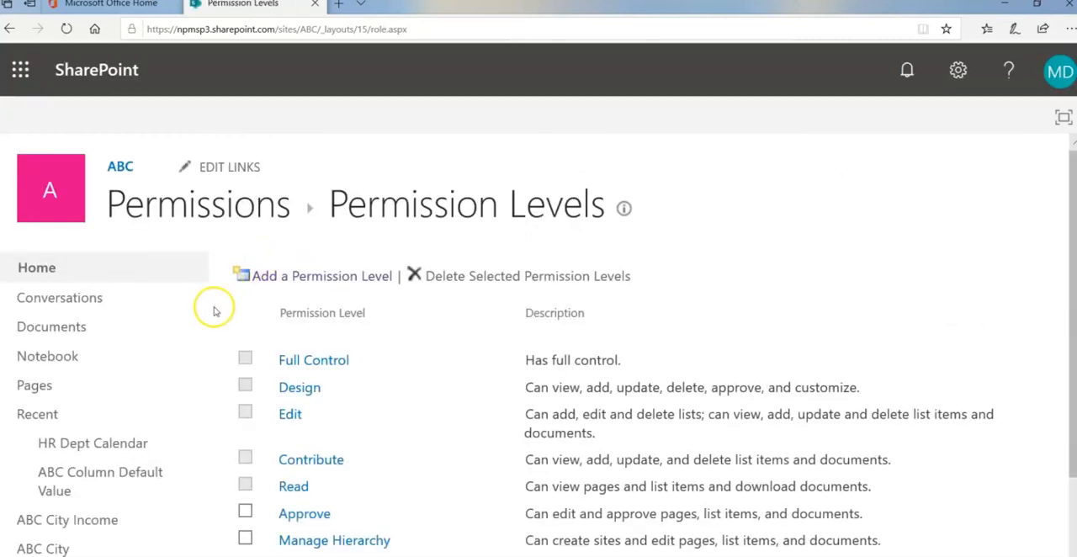
# Delete the ABC Site Admin permission level from the site's permission levels
pyautogui.scroll(-3, 214, 312)
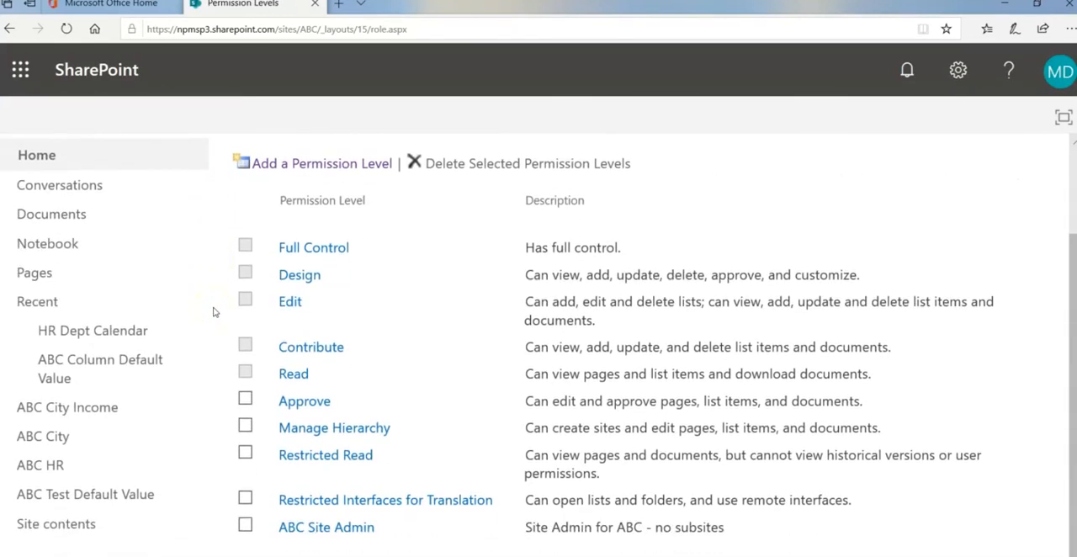
pyautogui.click(246, 526)
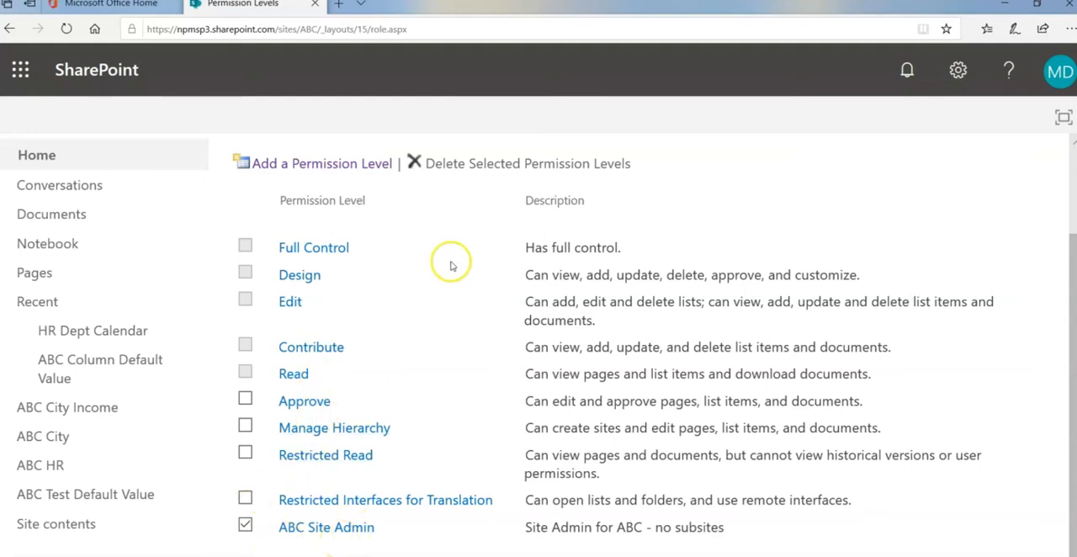
pyautogui.click(477, 165)
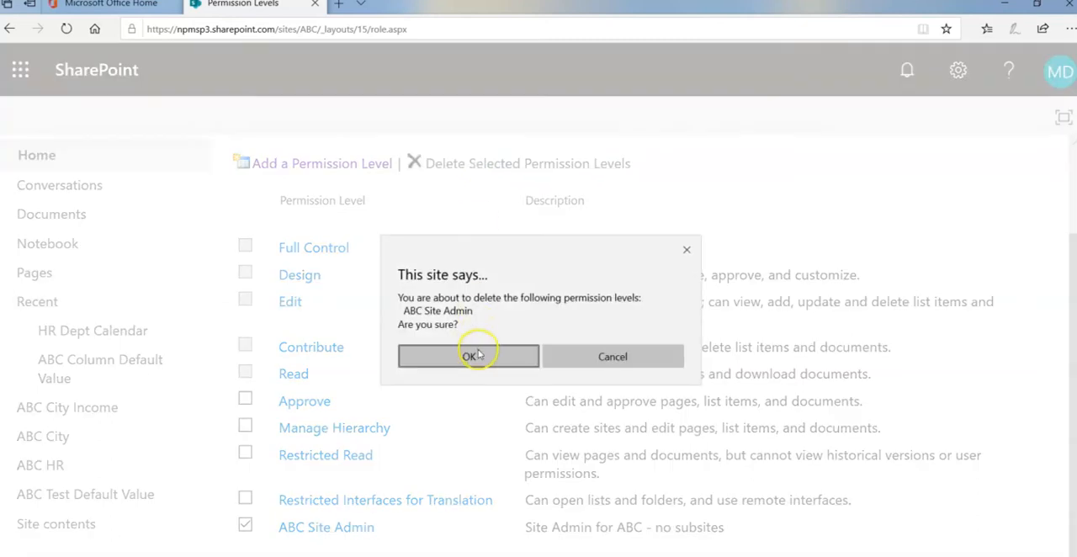
pyautogui.click(476, 354)
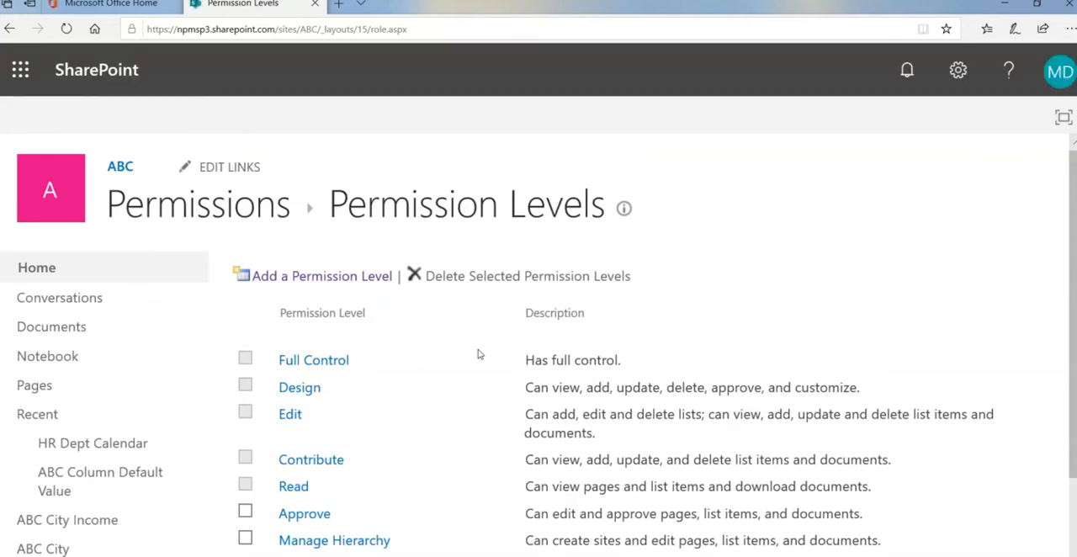
# Start a copy of the Full Control permission level and name it ABC Site Admin
pyautogui.scroll(-1, 478, 355)
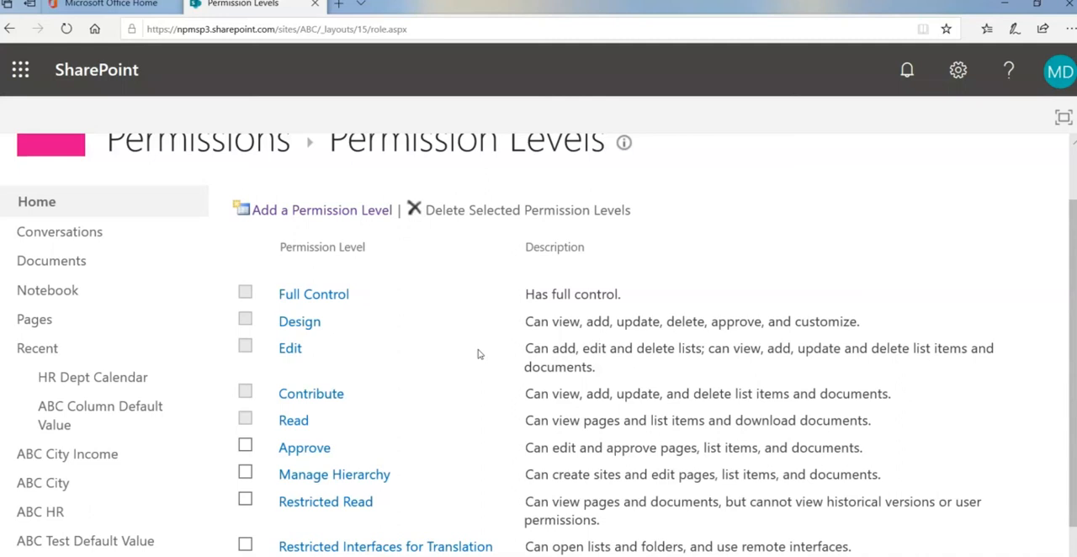
pyautogui.click(342, 300)
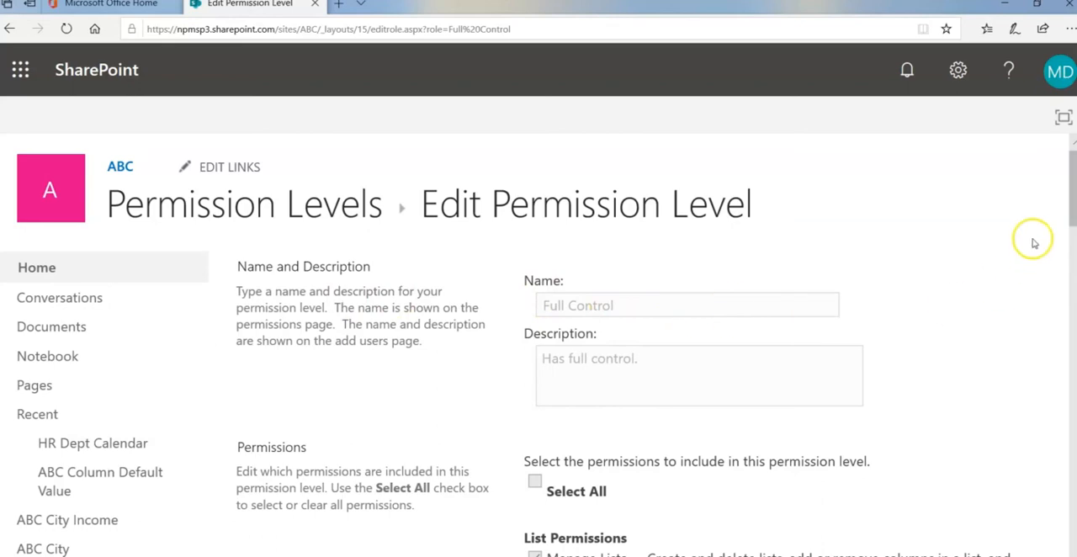
pyautogui.moveTo(1071, 210); pyautogui.dragTo(1062, 554)
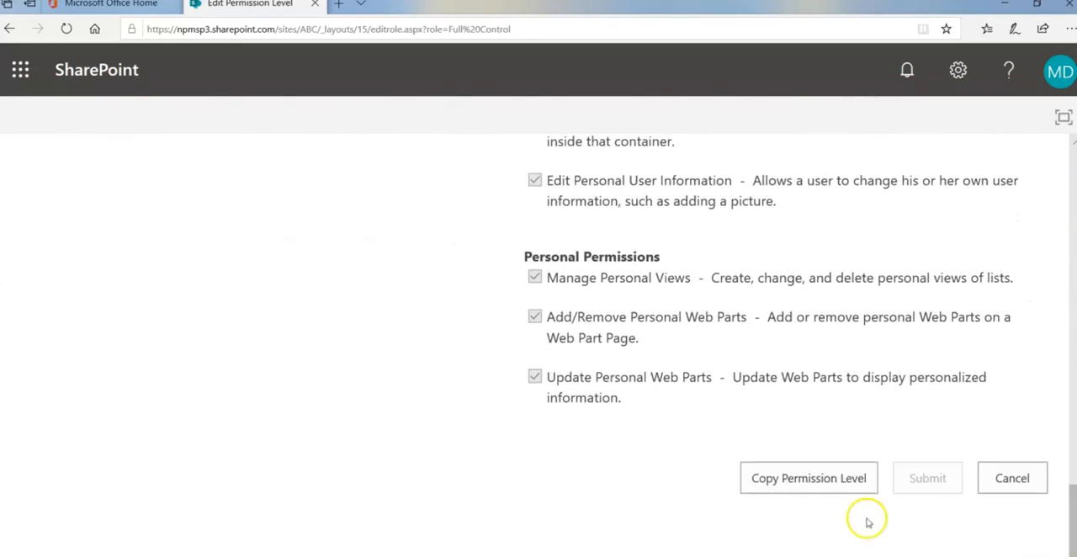
pyautogui.click(808, 478)
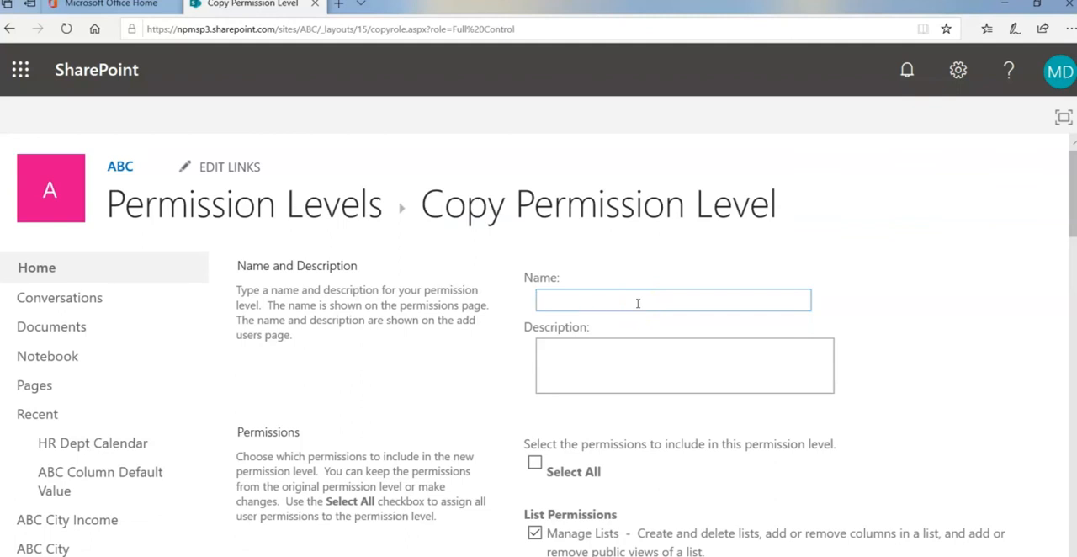
pyautogui.write('ABC Site Asmin')
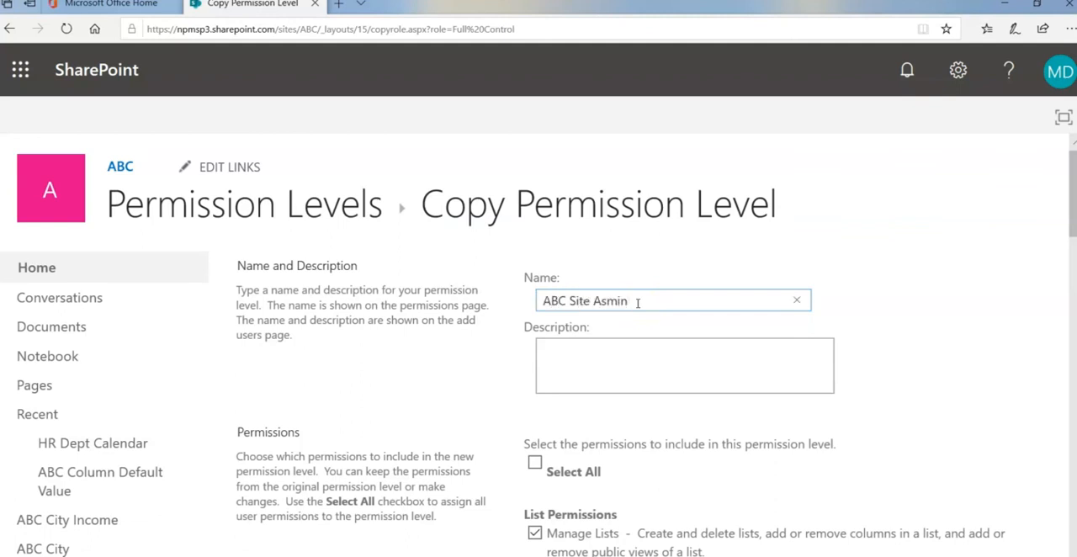
pyautogui.press('BackSpace')
pyautogui.press('BackSpace')
pyautogui.press('BackSpace')
pyautogui.press('BackSpace')
pyautogui.write('dmin')
# Reuse the copied level's name in its description and complete it as "ABC Site Admin - no subsites"
pyautogui.moveTo(638, 303); pyautogui.dragTo(500, 301)
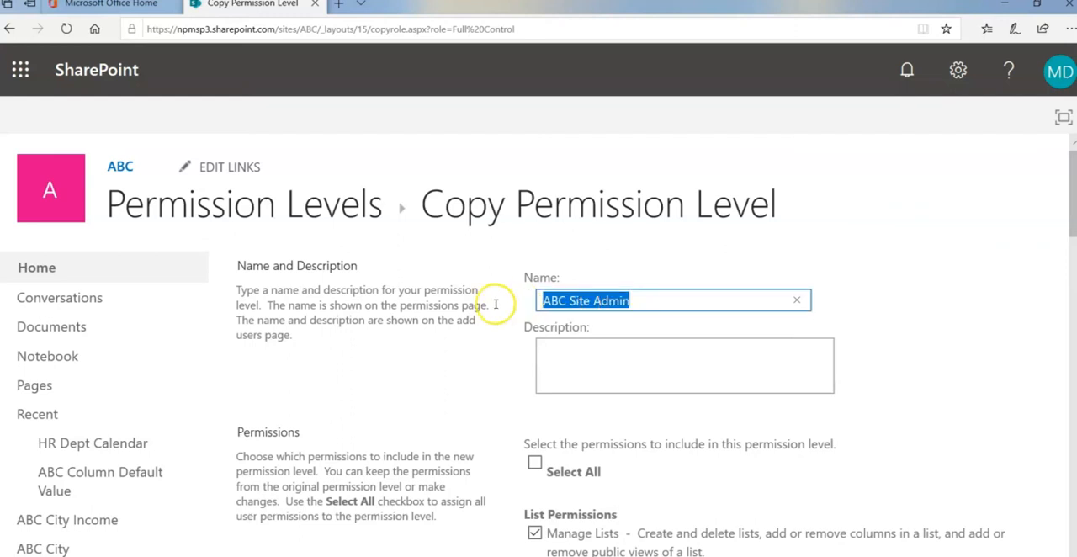
pyautogui.click(563, 352)
pyautogui.hotkey('ctrl', 'v')
pyautogui.click(564, 352)
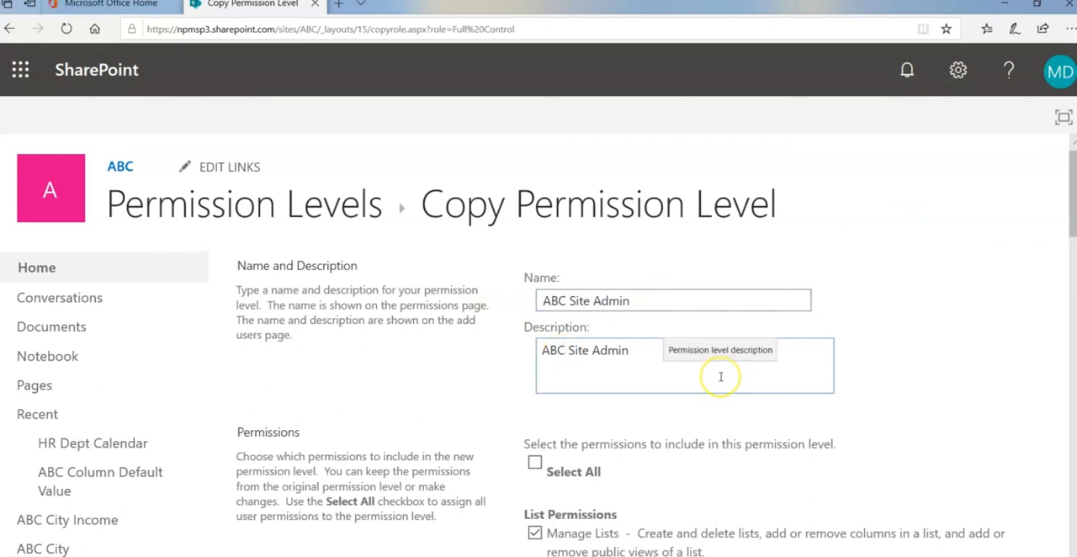
pyautogui.click(654, 356)
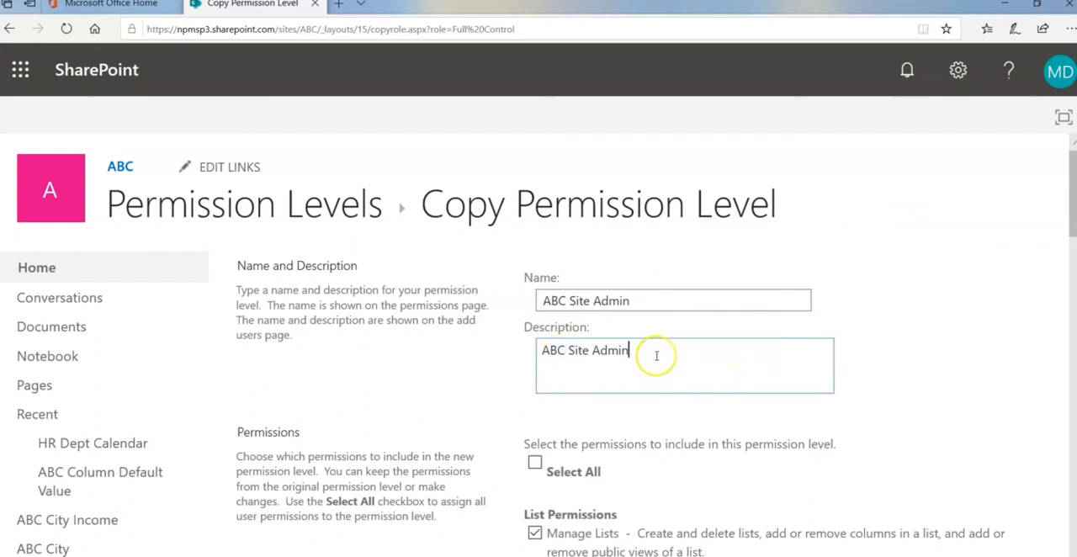
pyautogui.write('- no subsites')
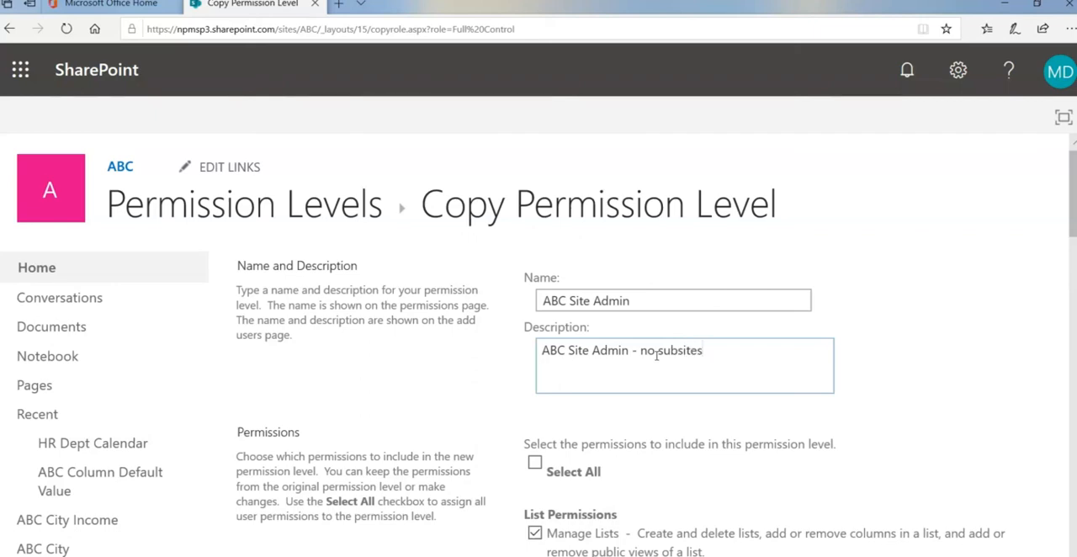
# Exclude Approve Items, View Web Analytics Data and Create Subsites from the copied level's list and site permissions
pyautogui.scroll(-3, 954, 296)
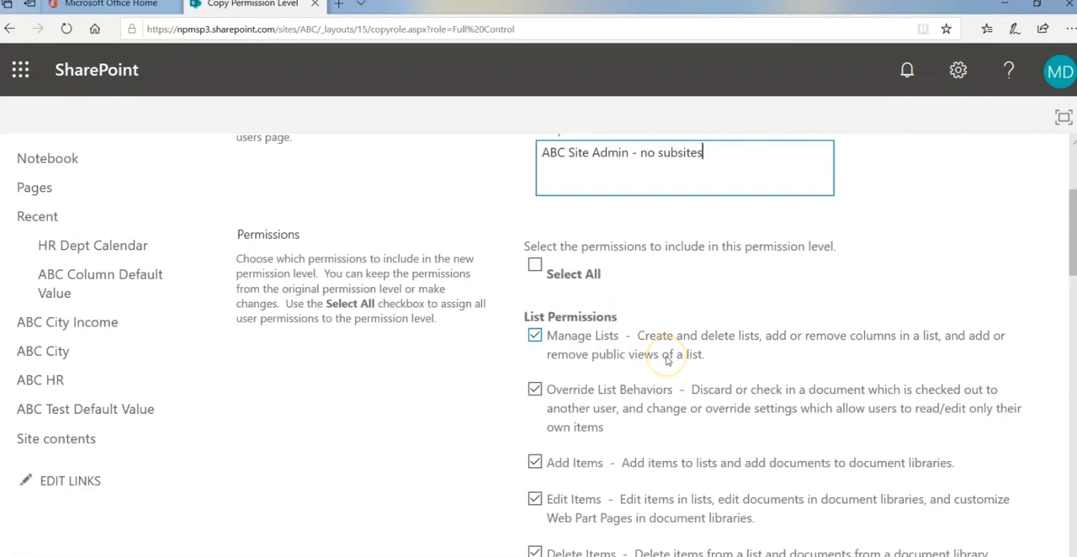
pyautogui.scroll(-3, 666, 360)
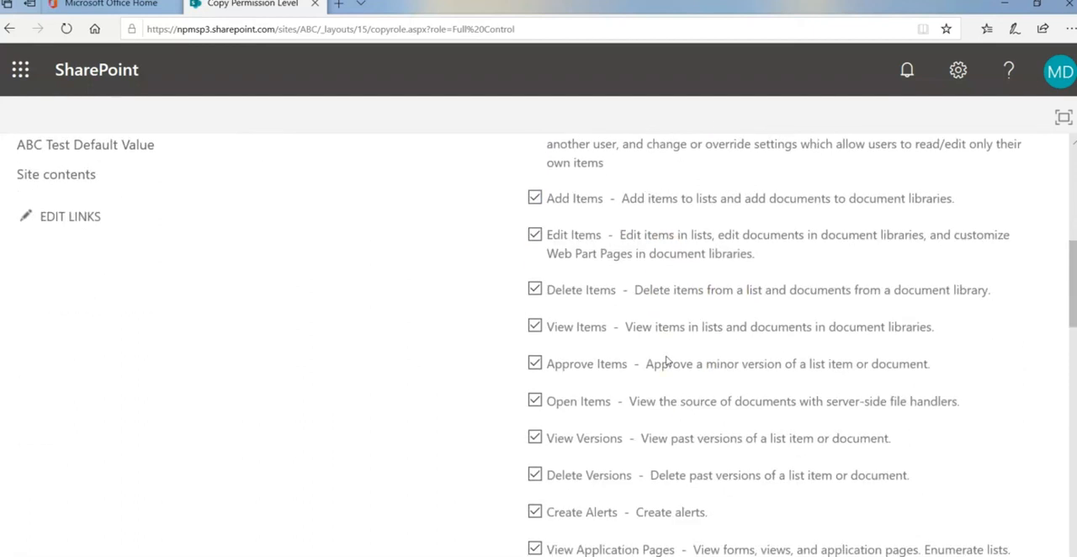
pyautogui.scroll(-1, 666, 360)
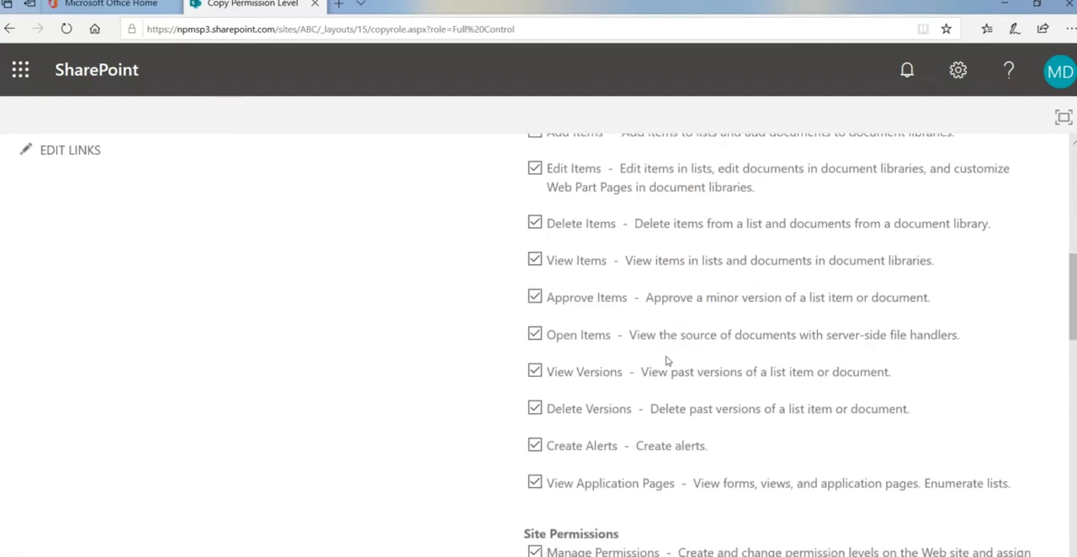
pyautogui.click(534, 299)
pyautogui.scroll(-4, 572, 354)
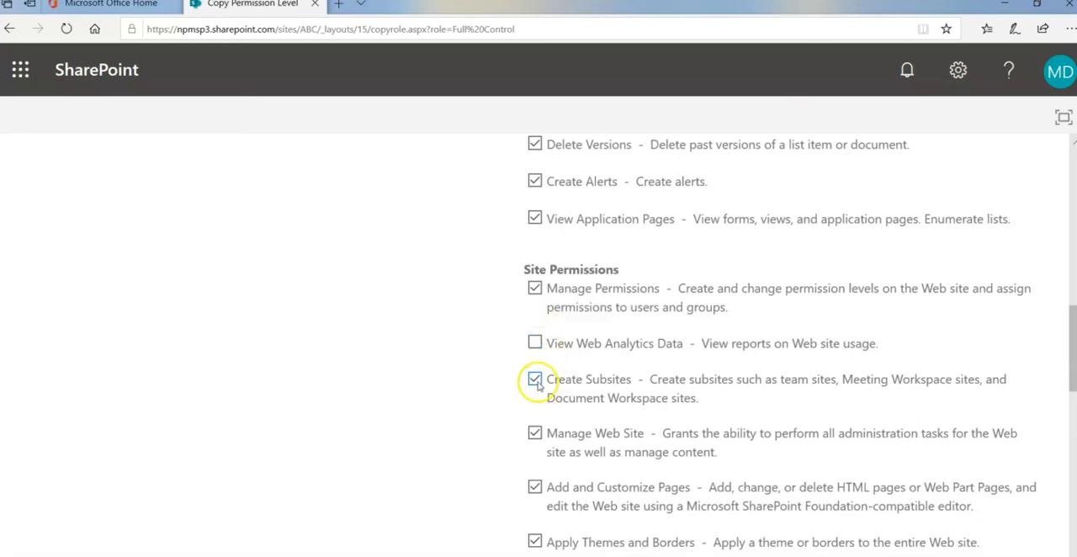
pyautogui.click(536, 380)
# Keep the remaining permissions selected, create the copied ABC Site Admin level, and check its entry among the permission levels
pyautogui.scroll(-3, 602, 435)
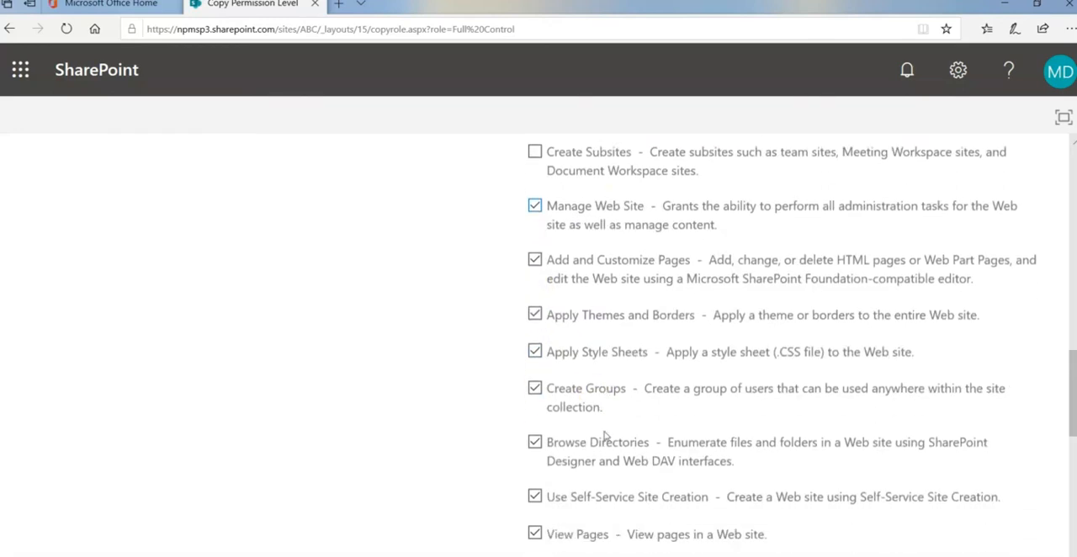
pyautogui.scroll(-6, 604, 436)
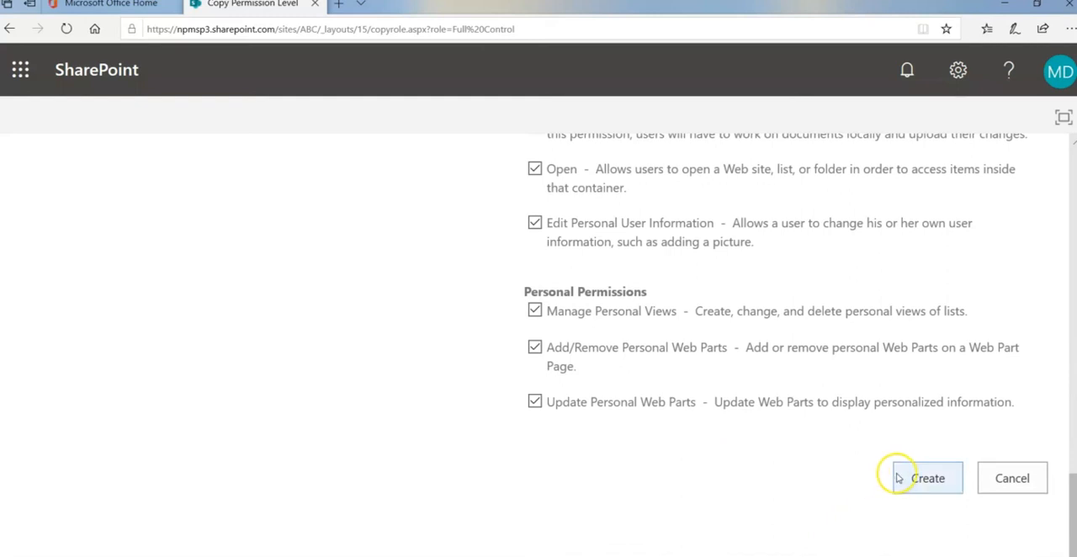
pyautogui.click(906, 479)
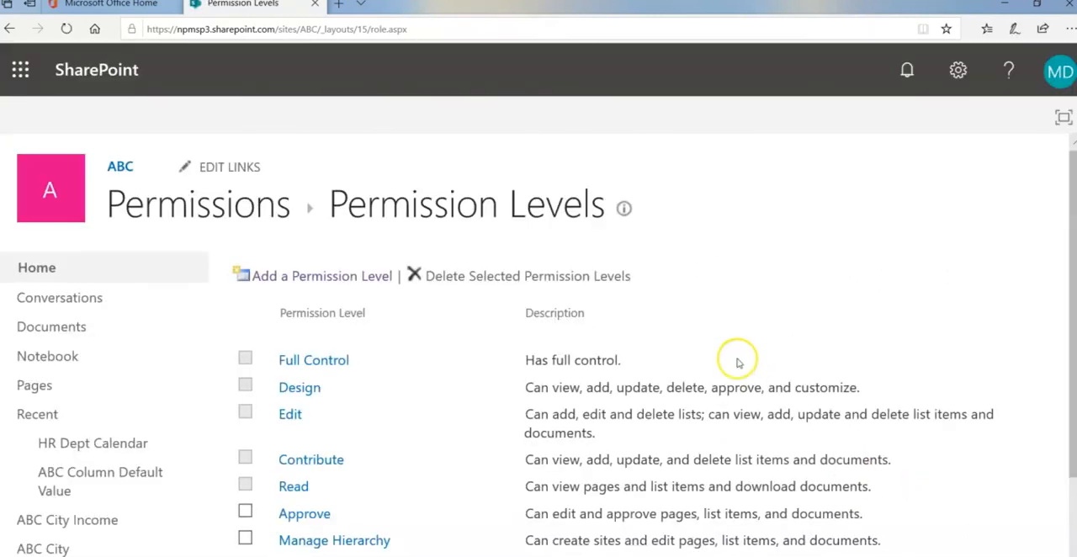
pyautogui.scroll(-1, 738, 363)
pyautogui.scroll(-1, 732, 363)
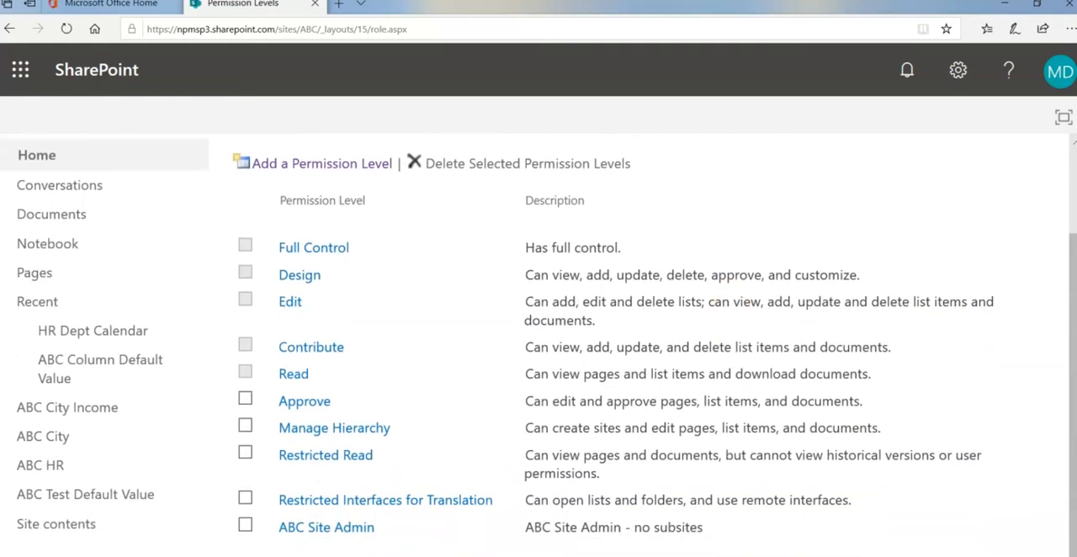